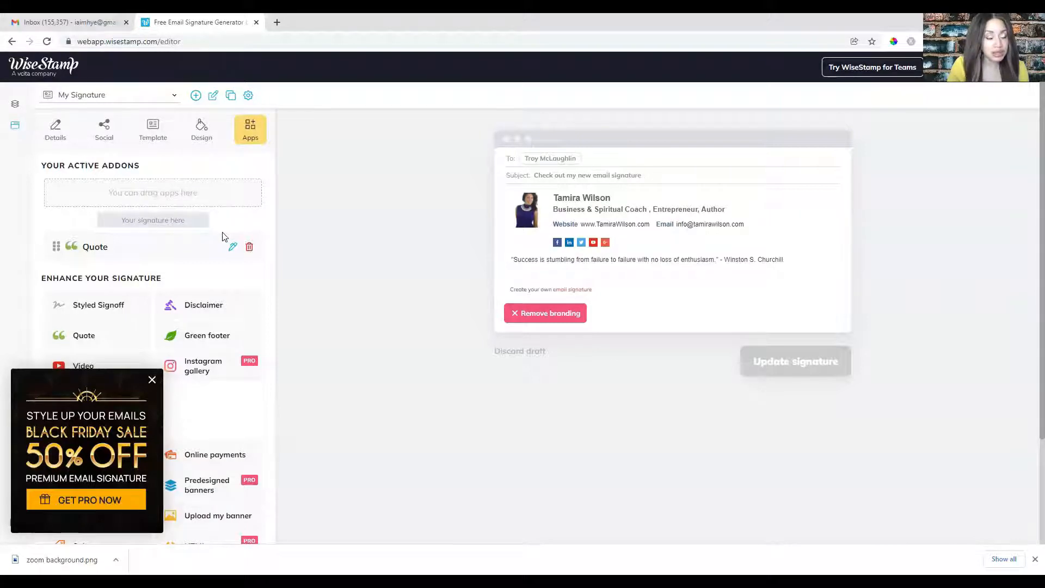
- Review the signature details, the dialog for adding a field and the social profile links, dismissing the Black Friday offer
{"action": "scroll", "coordinate": [222, 238], "scroll_direction": "down", "scroll_amount": 3}
{"action": "scroll", "coordinate": [203, 235], "scroll_direction": "up", "scroll_amount": 3}
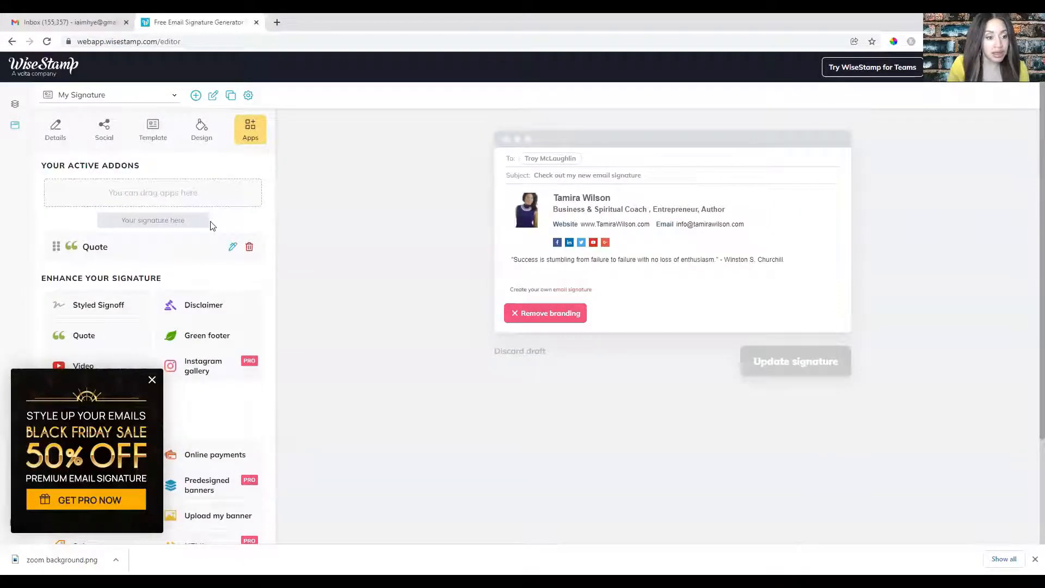
{"action": "left_click", "coordinate": [49, 137]}
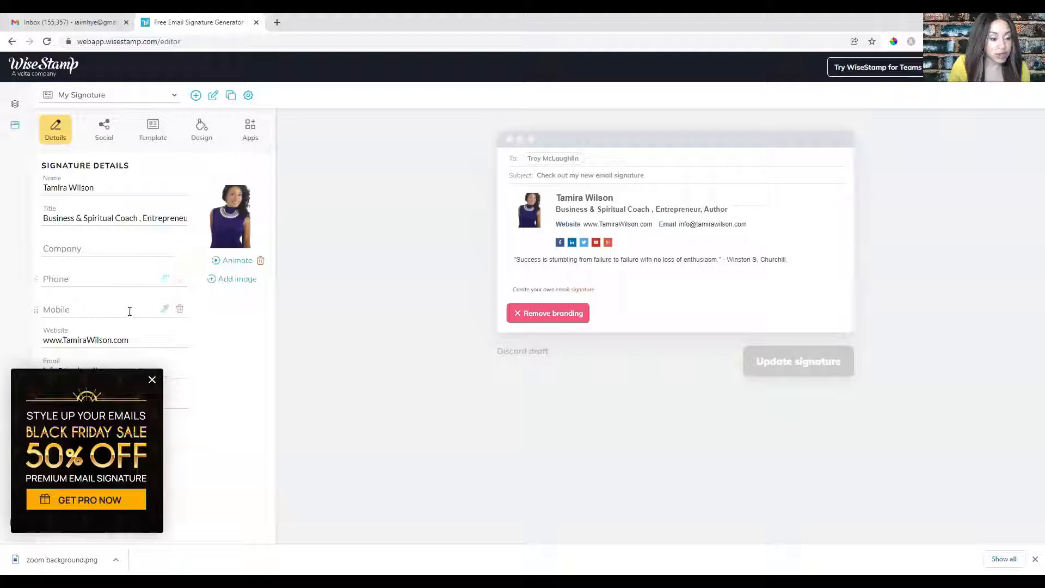
{"action": "left_click", "coordinate": [151, 381]}
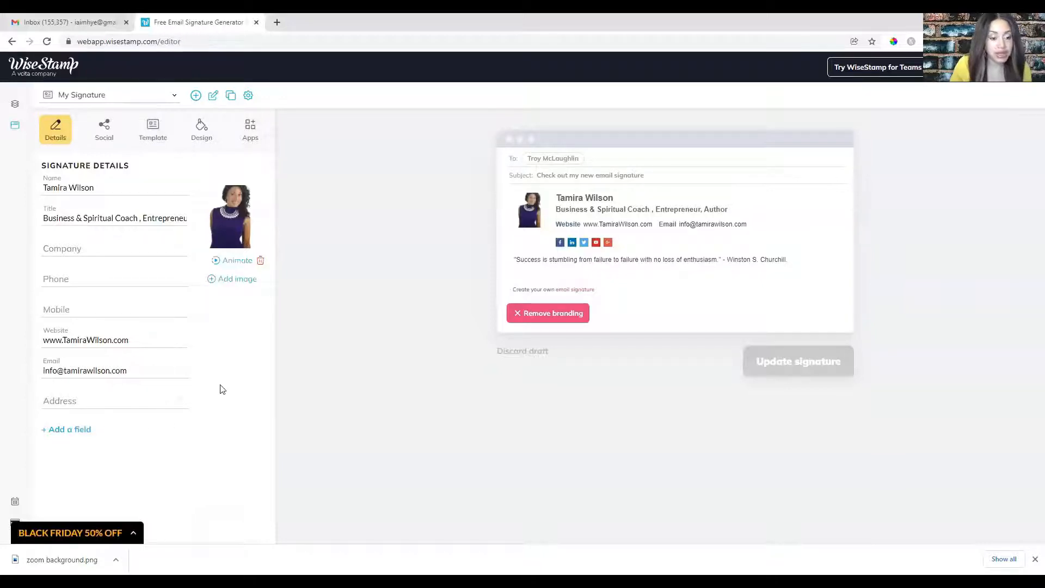
{"action": "left_click", "coordinate": [59, 431]}
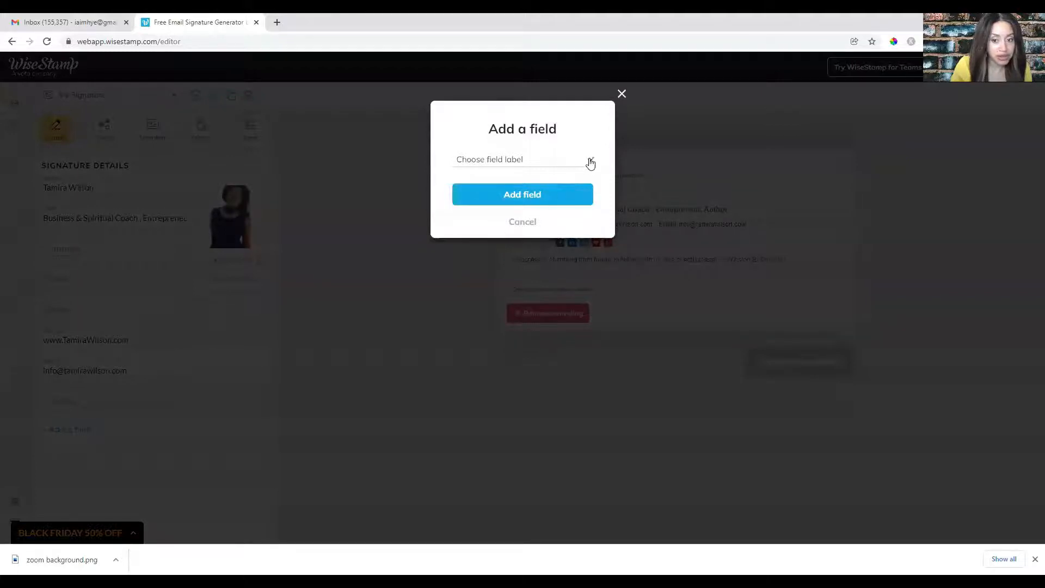
{"action": "left_click", "coordinate": [622, 95]}
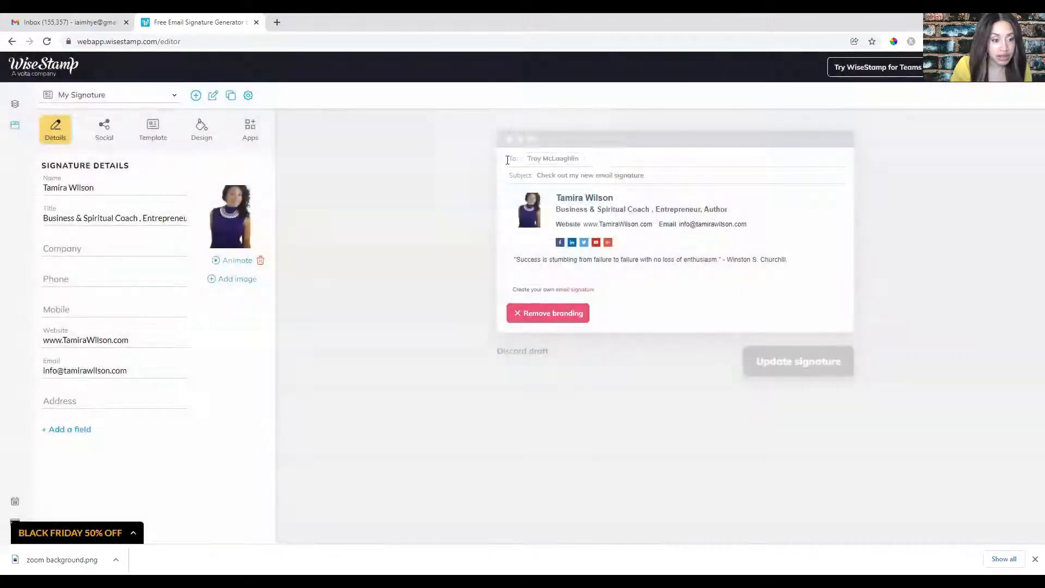
{"action": "left_click", "coordinate": [105, 134]}
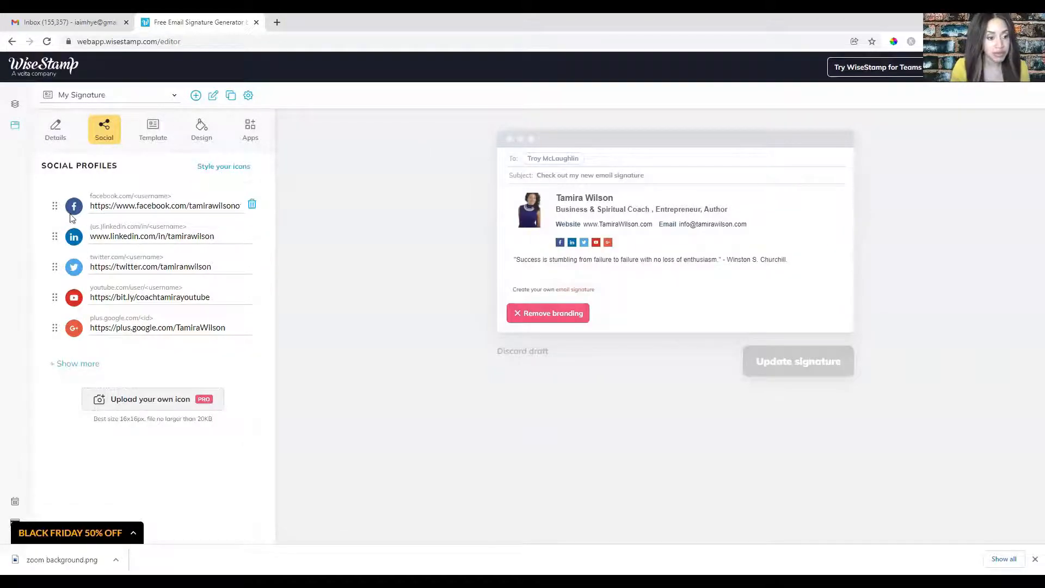
- Try the free Horizontal, Classic and Classic - 2019 templates on the signature
{"action": "left_click", "coordinate": [153, 140]}
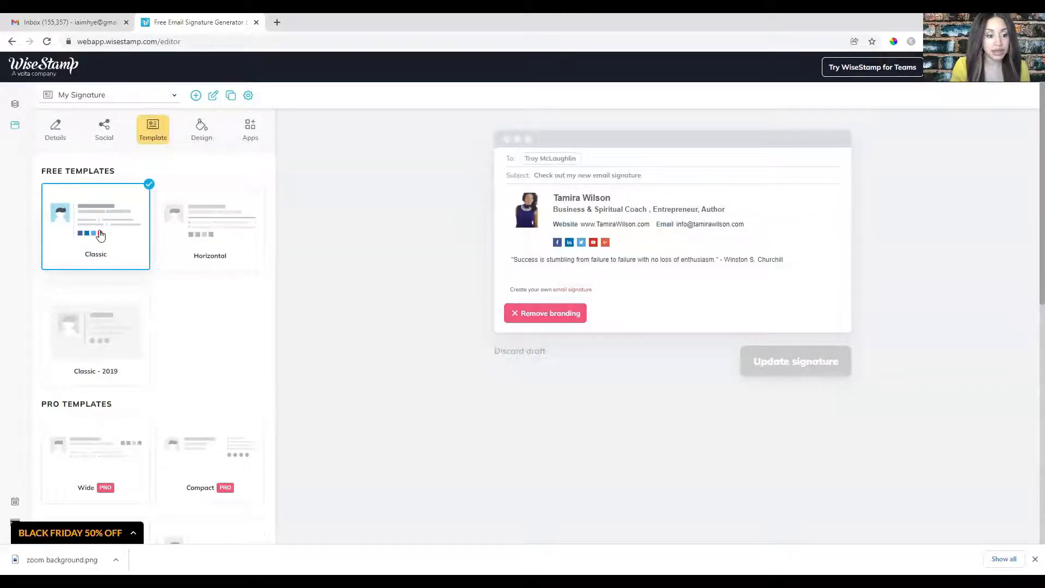
{"action": "left_click", "coordinate": [198, 246]}
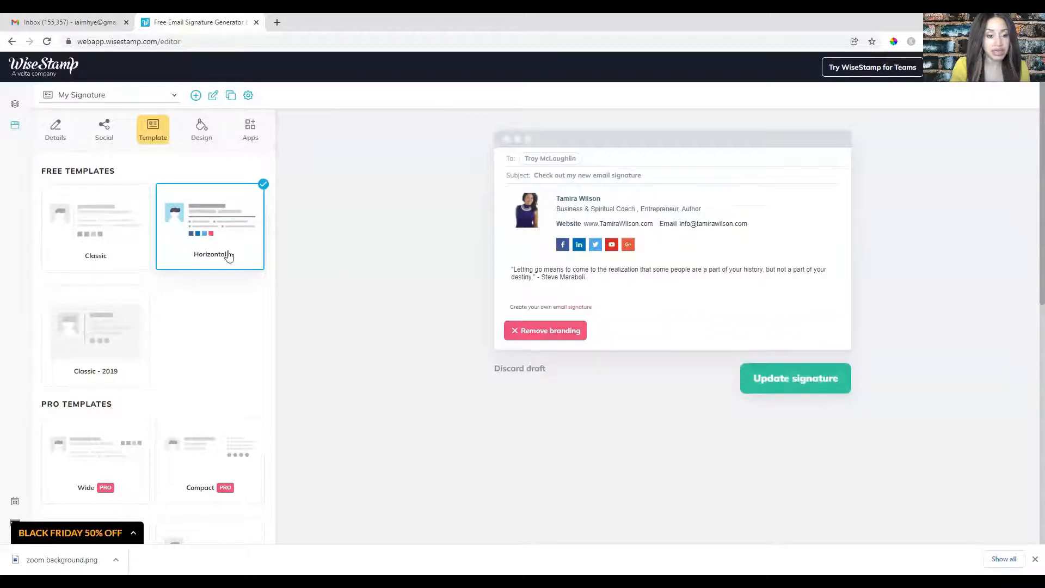
{"action": "left_click", "coordinate": [102, 246]}
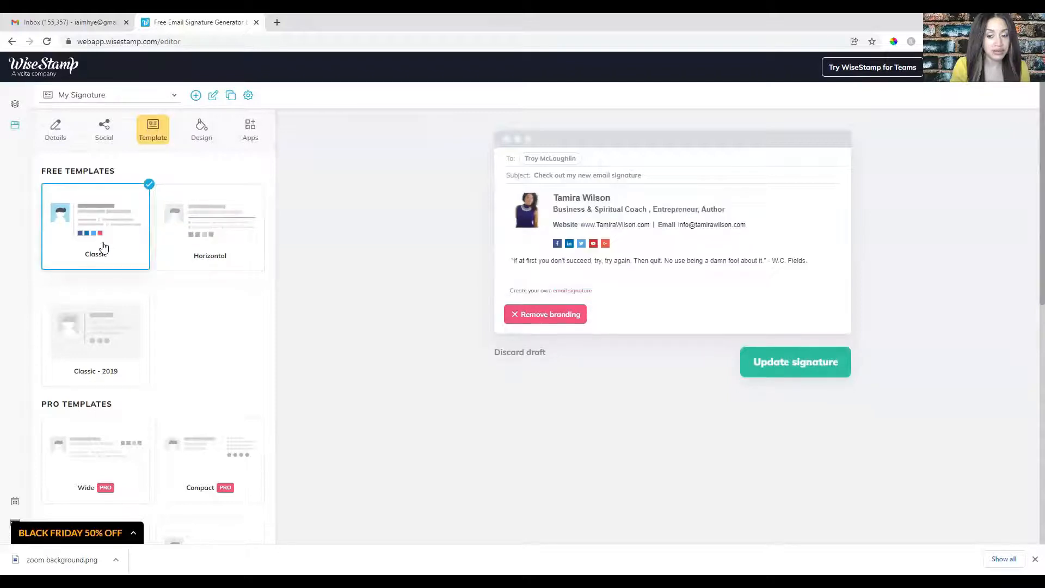
{"action": "left_click", "coordinate": [228, 245]}
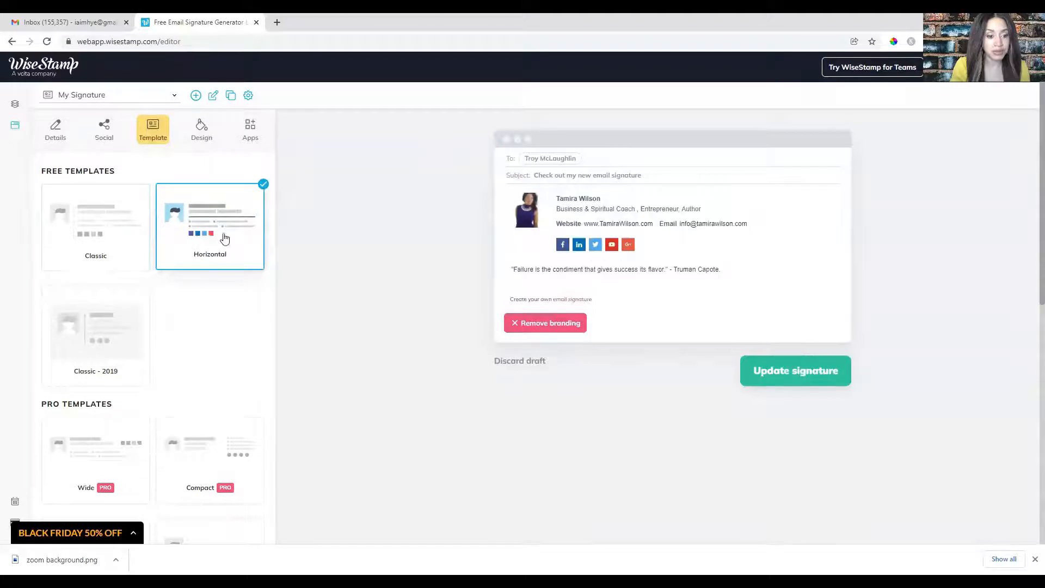
{"action": "left_click", "coordinate": [83, 345]}
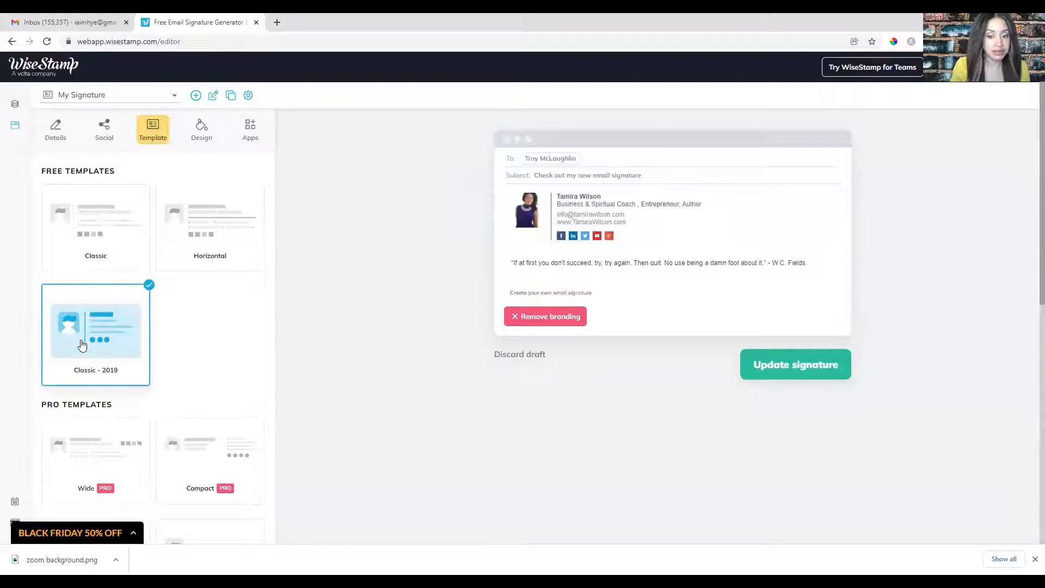
- Try the PRO templates Wide, Compact, Social and Stacked on the signature
{"action": "scroll", "coordinate": [233, 322], "scroll_direction": "down", "scroll_amount": 2}
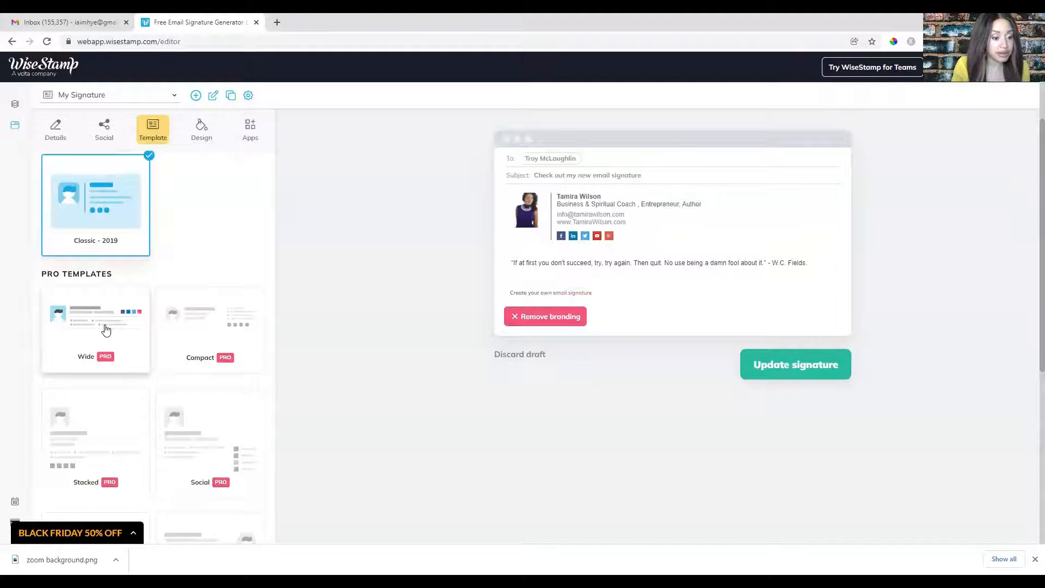
{"action": "left_click", "coordinate": [106, 330]}
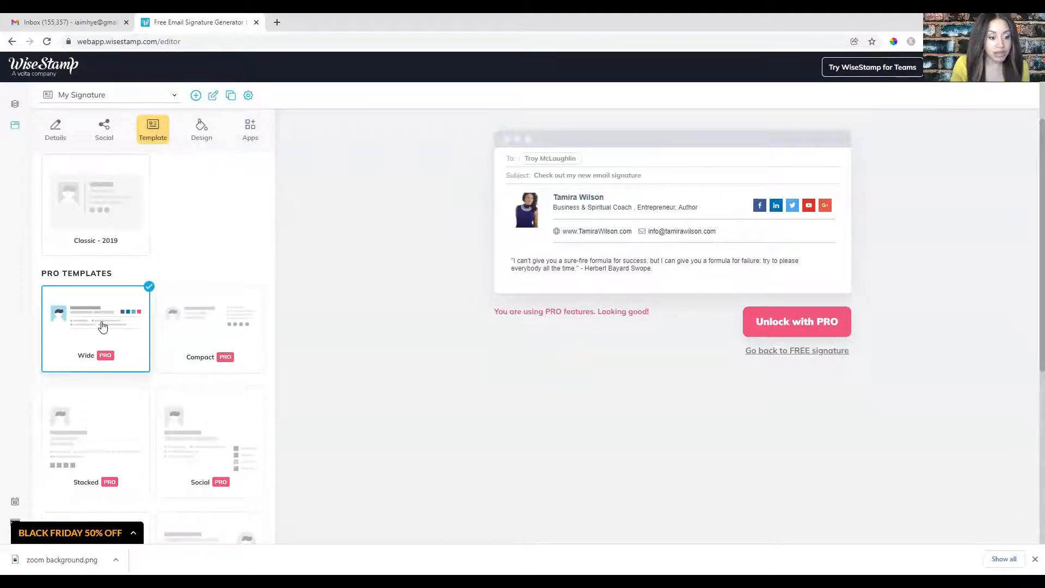
{"action": "left_click", "coordinate": [185, 328]}
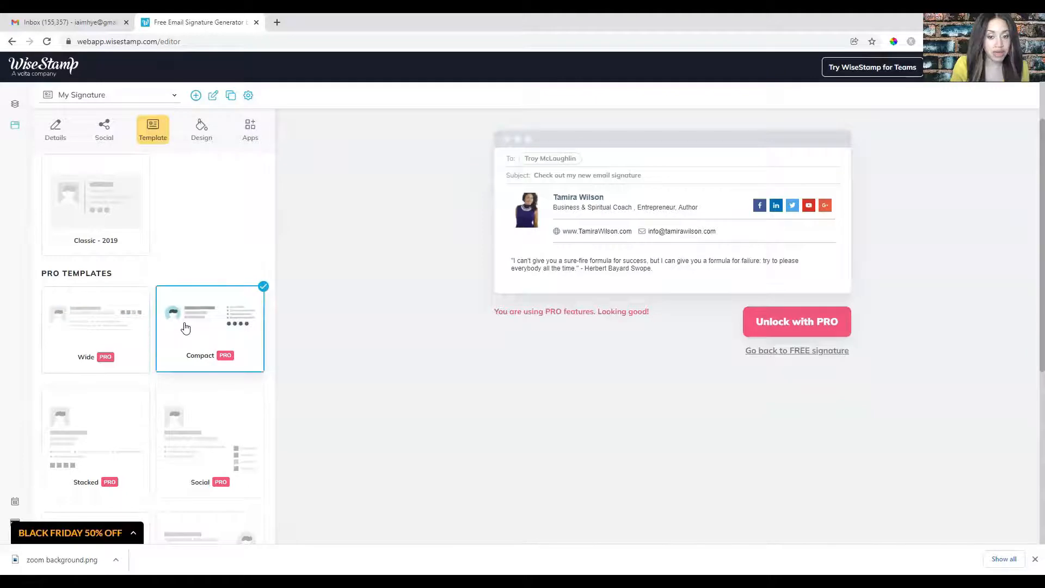
{"action": "left_click", "coordinate": [196, 443]}
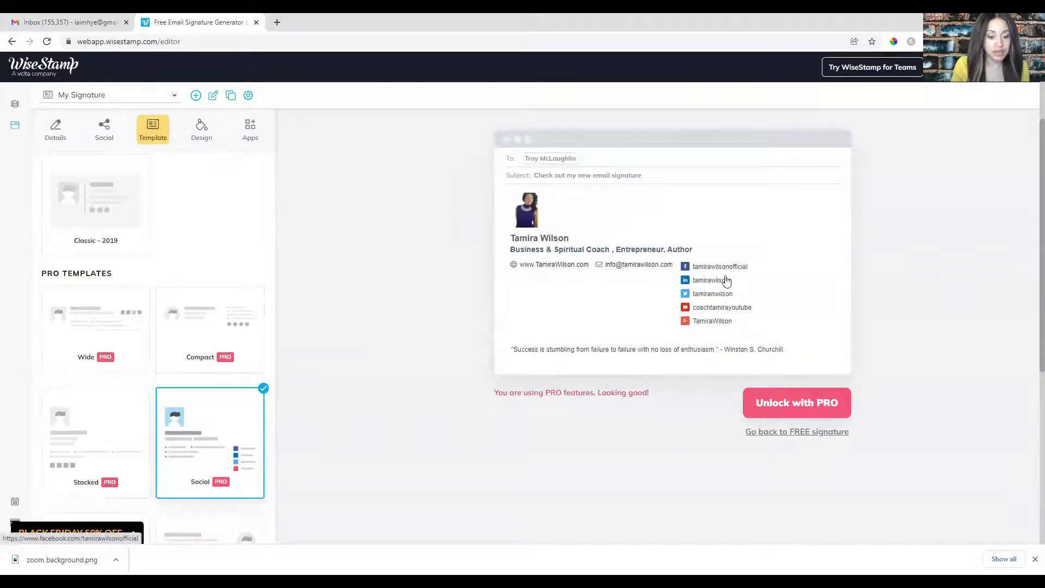
{"action": "left_click", "coordinate": [67, 454]}
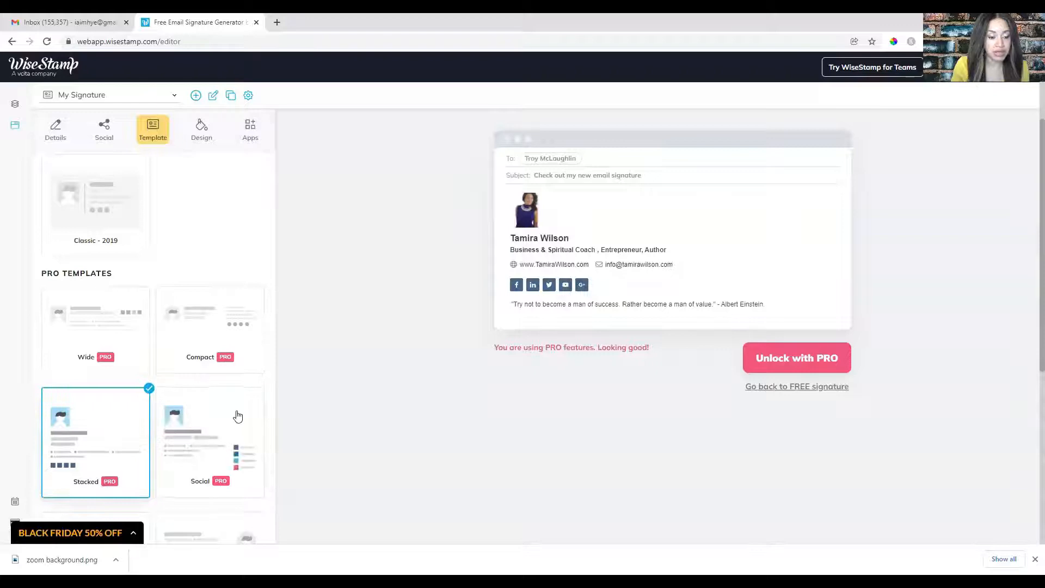
- Try the PRO templates Strip, RightSide, Central, TopBar, Corporate and Footer on the signature
{"action": "scroll", "coordinate": [239, 419], "scroll_direction": "down", "scroll_amount": 5}
{"action": "left_click", "coordinate": [86, 252]}
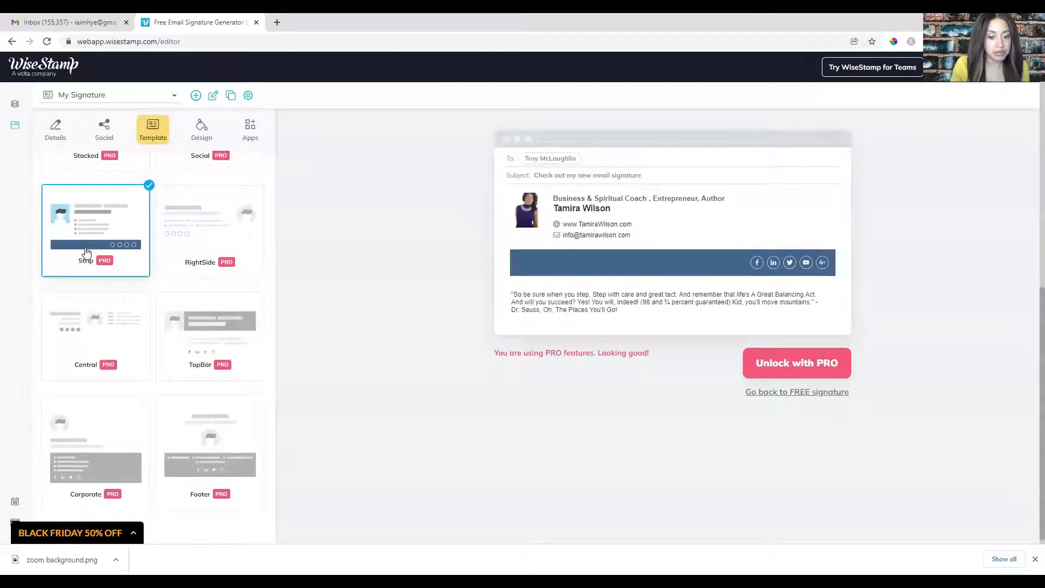
{"action": "left_click", "coordinate": [196, 258]}
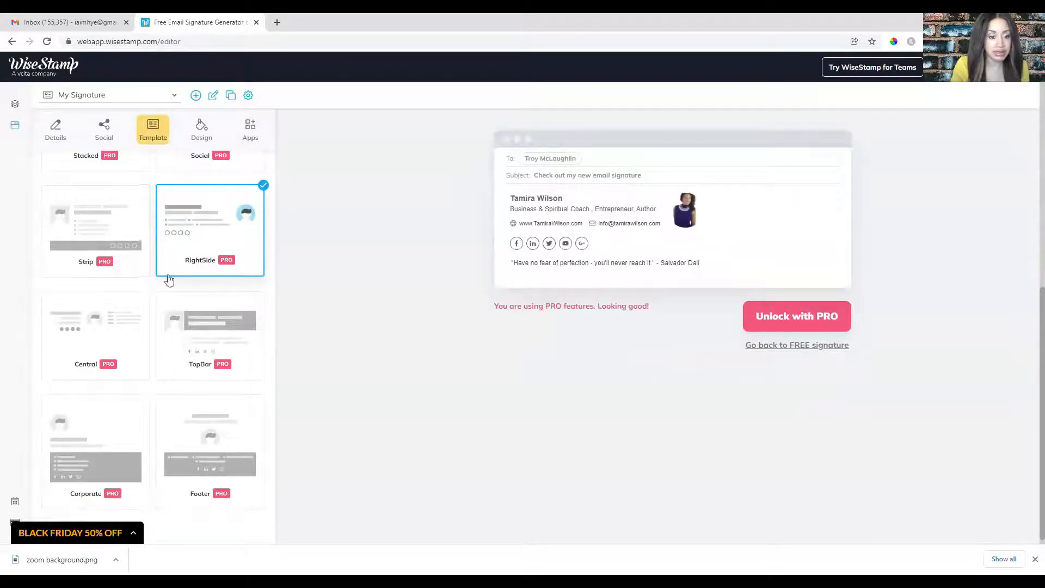
{"action": "left_click", "coordinate": [79, 340]}
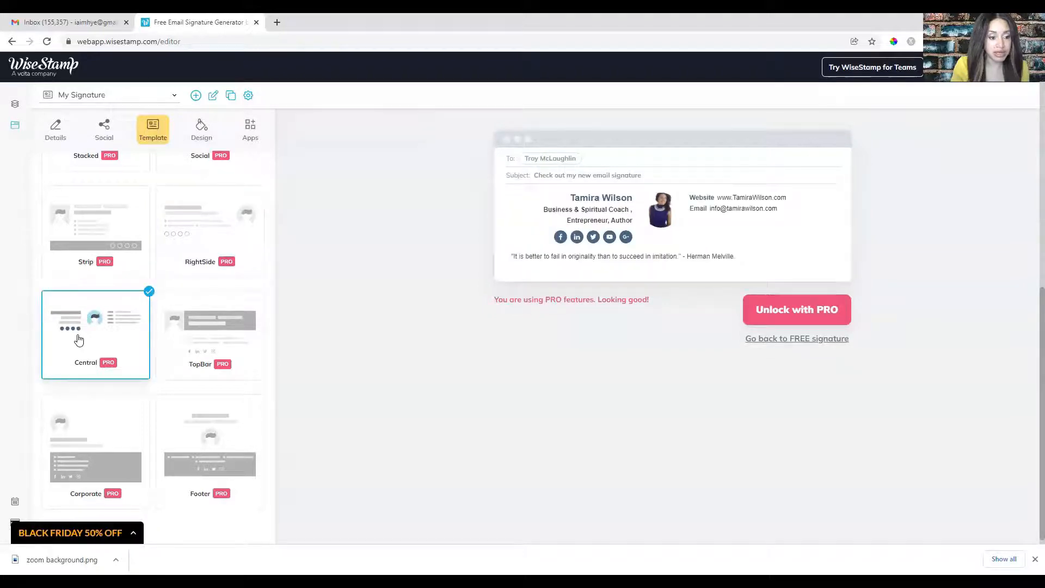
{"action": "left_click", "coordinate": [196, 346]}
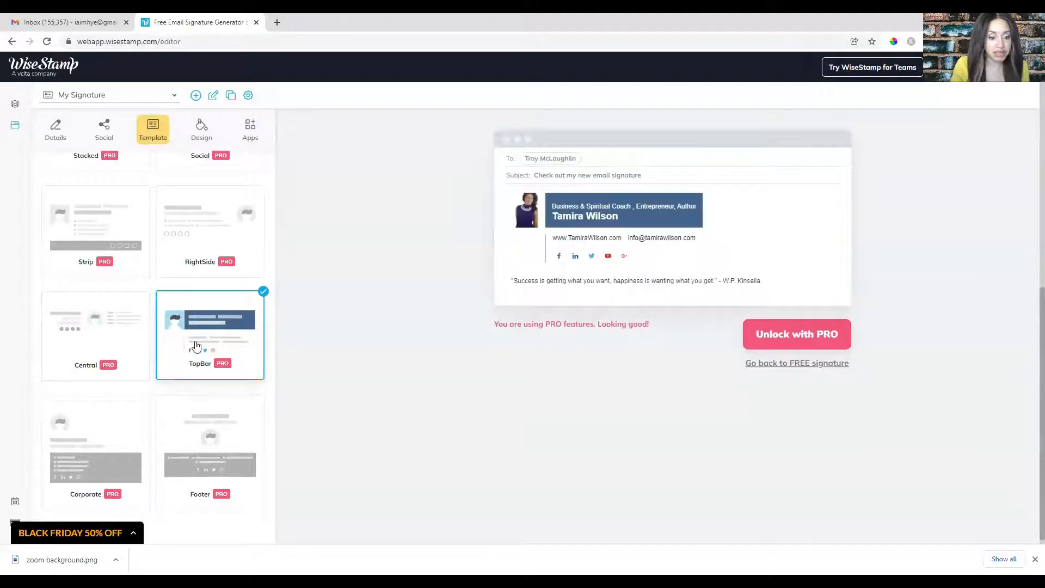
{"action": "left_click", "coordinate": [111, 430]}
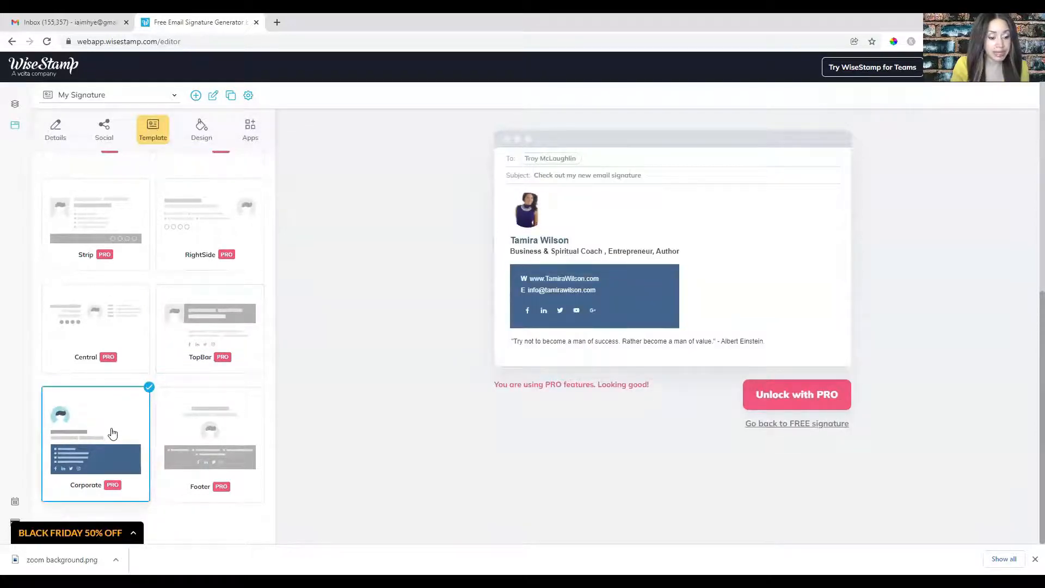
{"action": "left_click", "coordinate": [211, 439]}
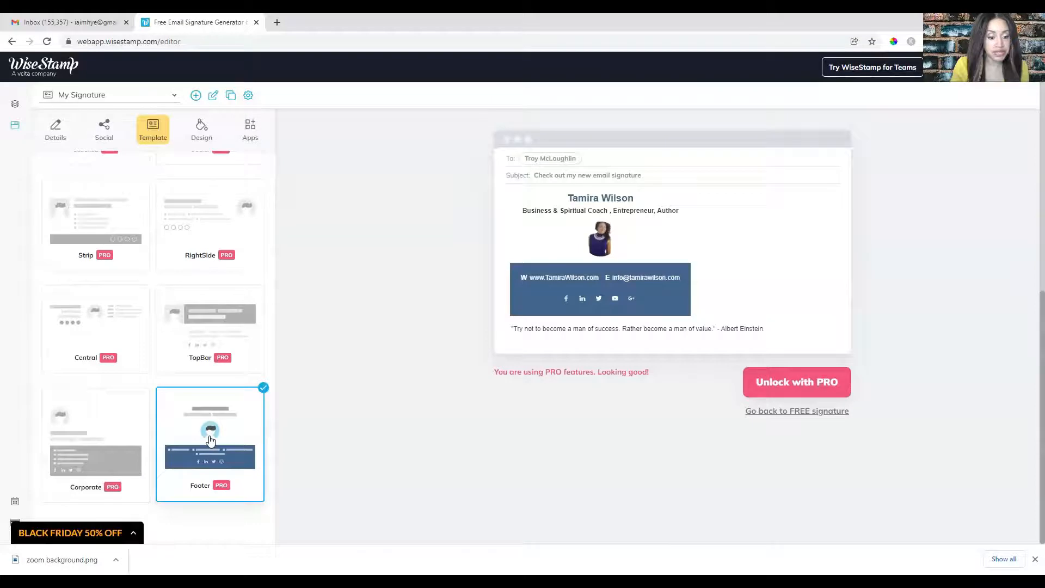
- Apply the free Classic template to the signature
{"action": "scroll", "coordinate": [211, 442], "scroll_direction": "up", "scroll_amount": 9}
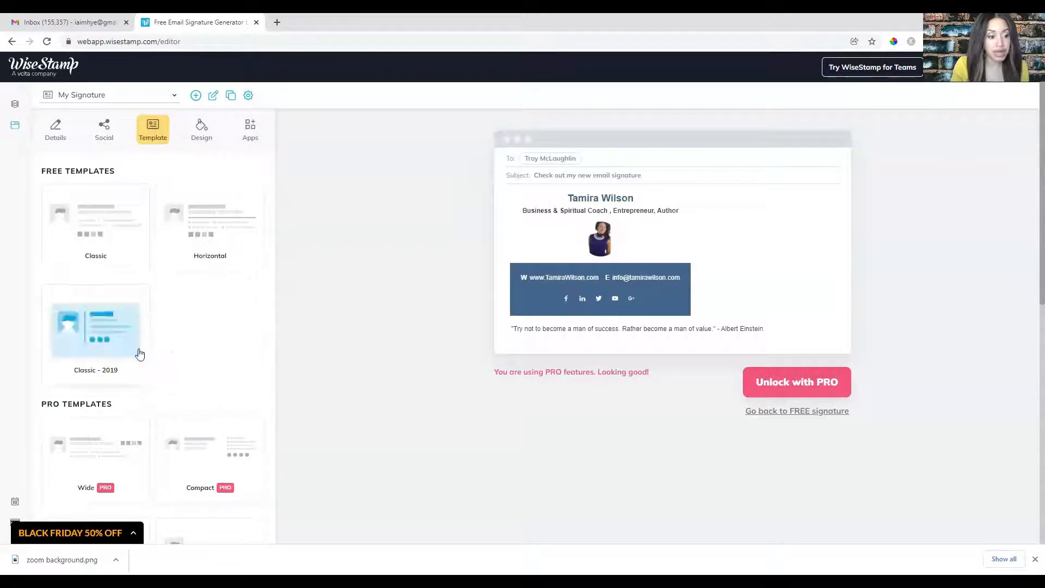
{"action": "left_click", "coordinate": [88, 241]}
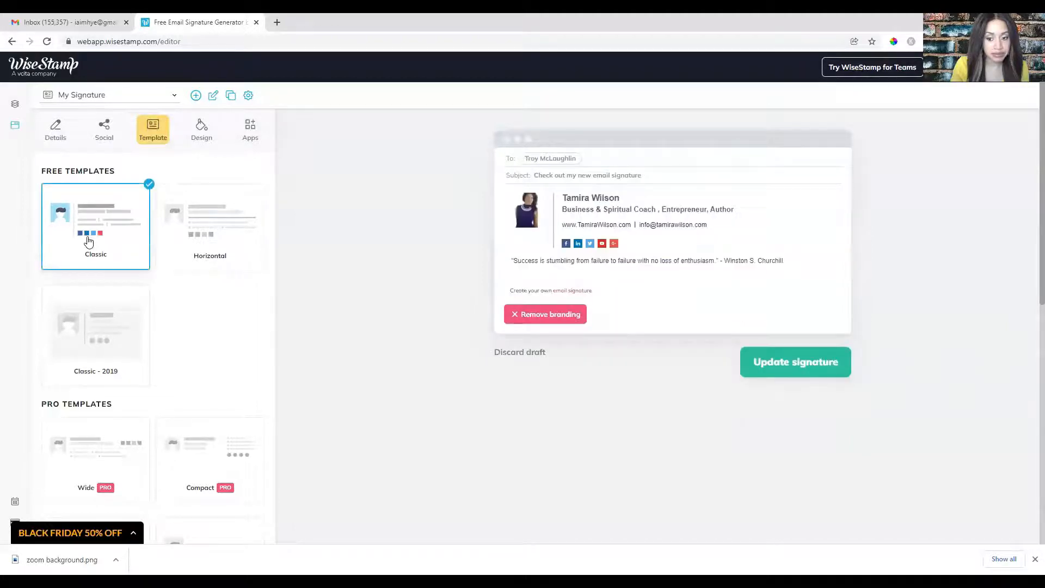
- Try several template colors in the signature design, including red and black, and return to the slate blue
{"action": "left_click", "coordinate": [200, 136]}
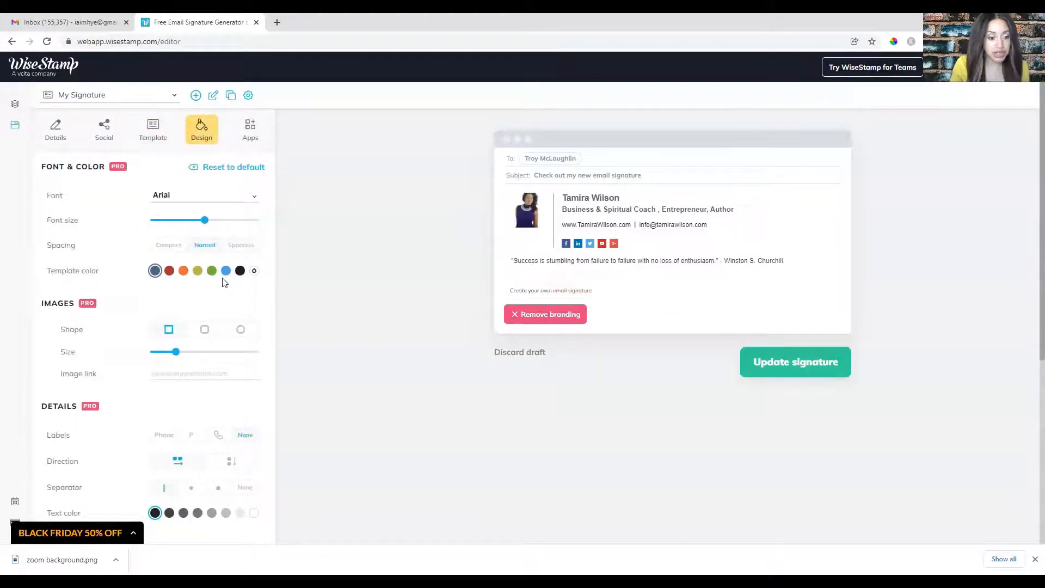
{"action": "left_click", "coordinate": [168, 274]}
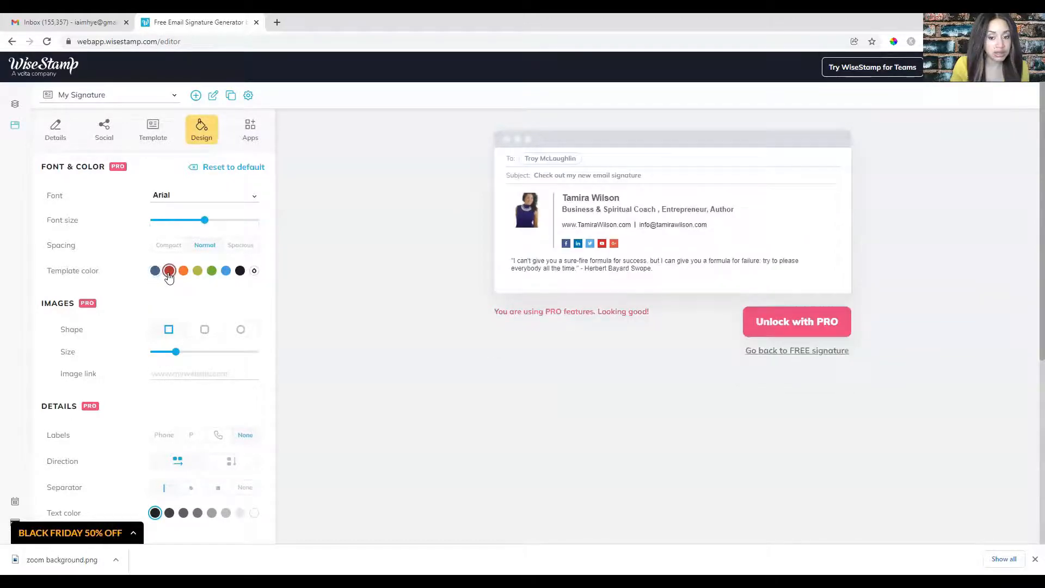
{"action": "left_click", "coordinate": [183, 273]}
{"action": "left_click", "coordinate": [197, 273]}
{"action": "left_click", "coordinate": [215, 274]}
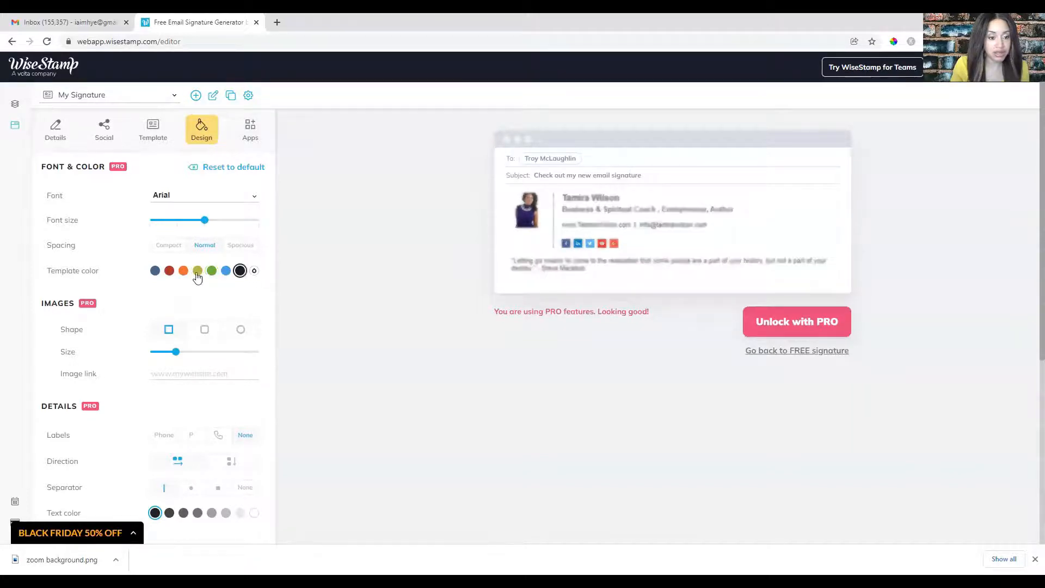
{"action": "left_click", "coordinate": [154, 272]}
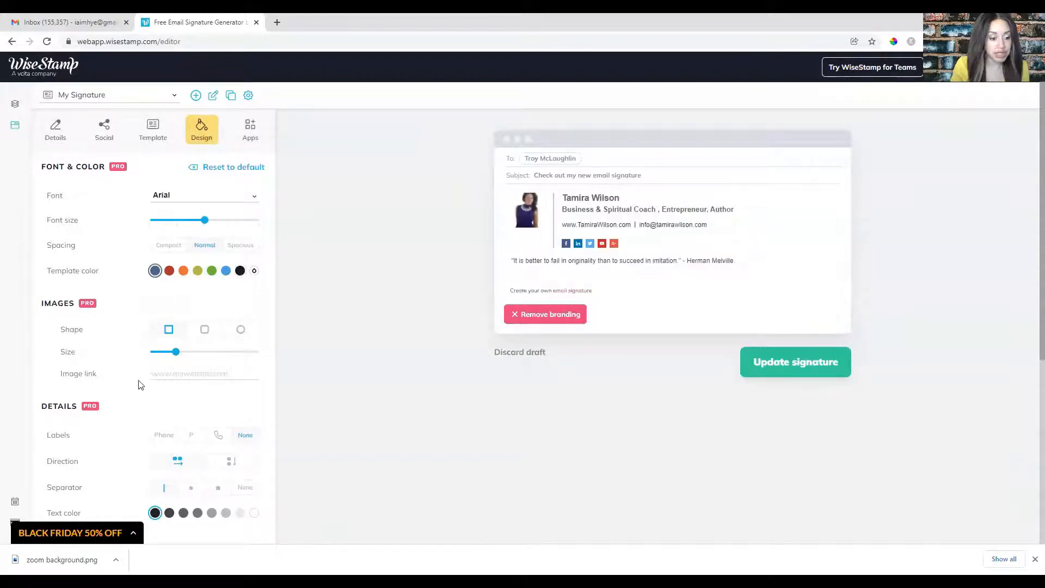
- Try the circular and rounded shapes for the signature image and return to the square shape
{"action": "scroll", "coordinate": [139, 394], "scroll_direction": "down", "scroll_amount": 3}
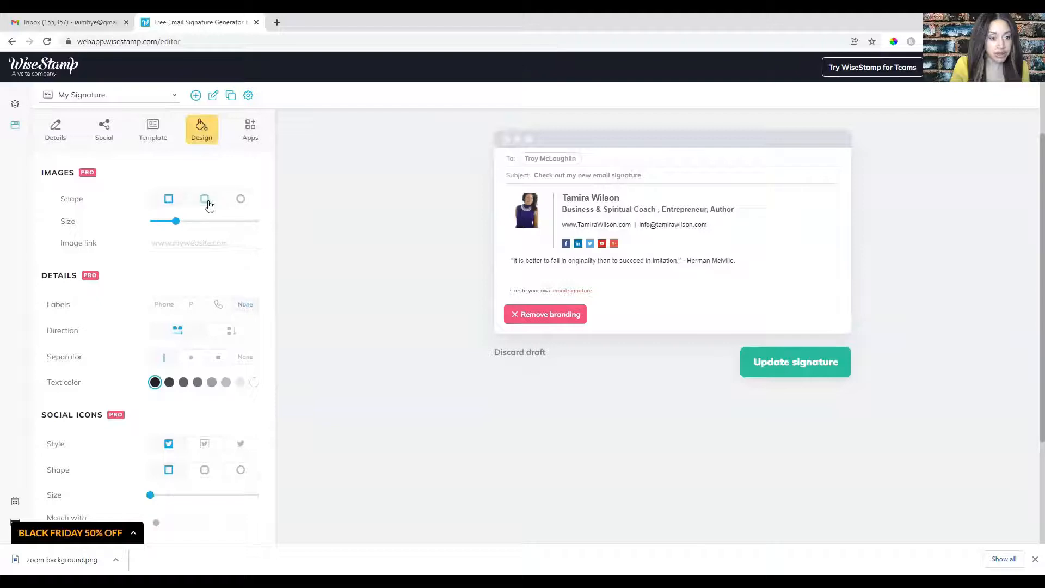
{"action": "left_click", "coordinate": [241, 203]}
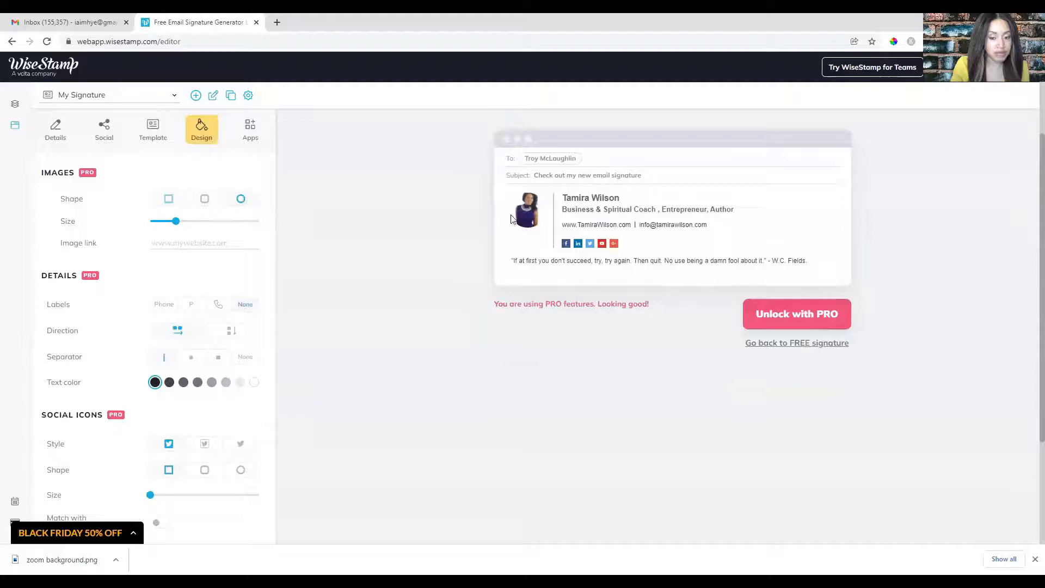
{"action": "left_click", "coordinate": [205, 201]}
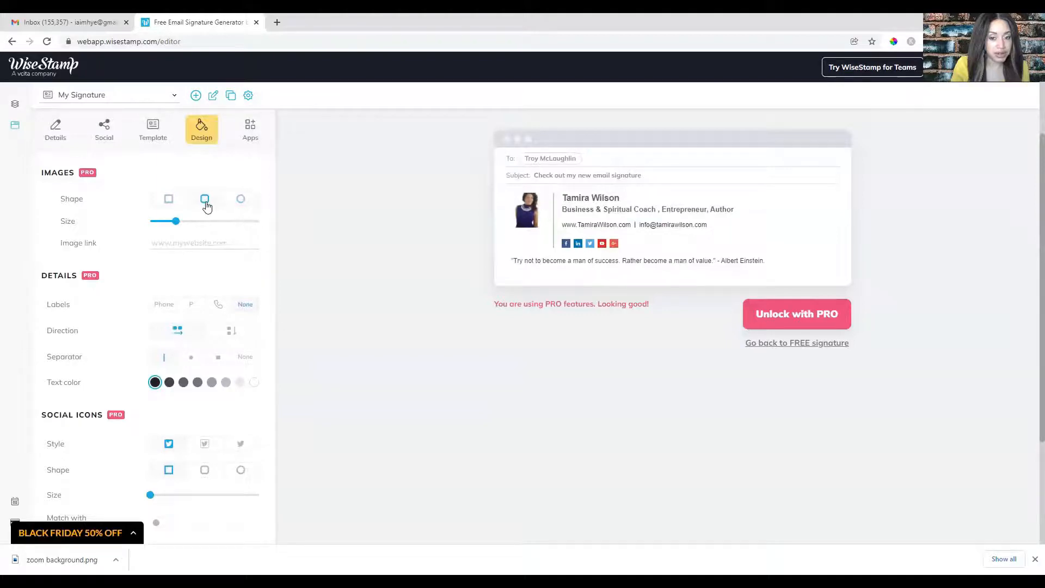
{"action": "left_click", "coordinate": [169, 199]}
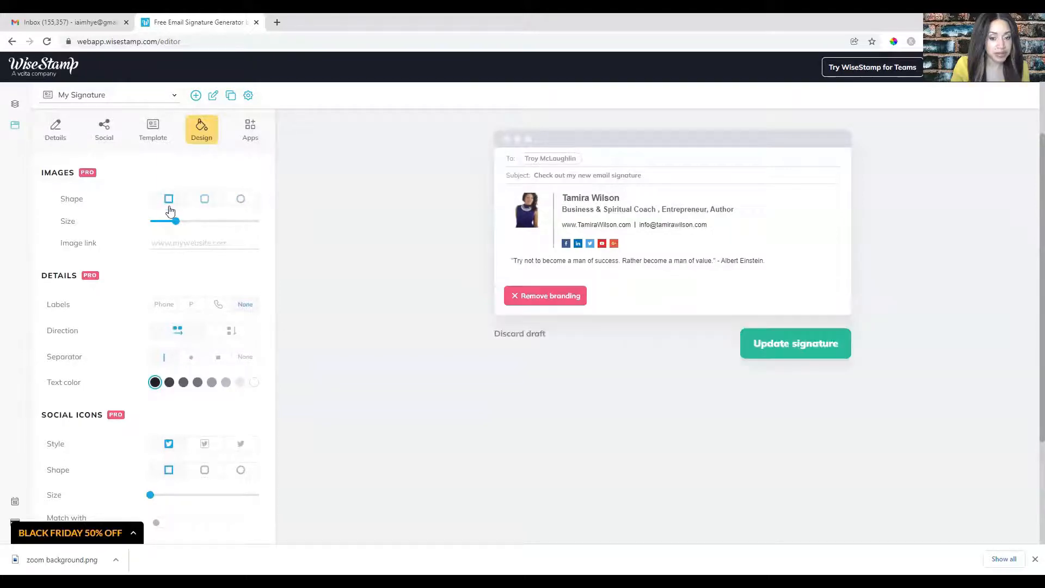
- Review the design options for the signature's details, social icons and decorative line
{"action": "scroll", "coordinate": [156, 273], "scroll_direction": "down", "scroll_amount": 1}
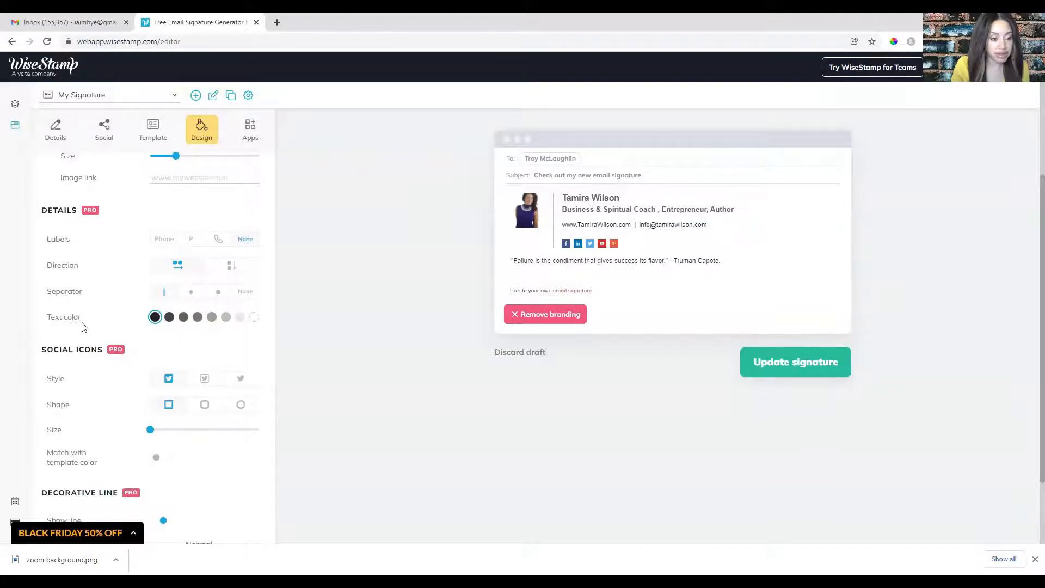
{"action": "scroll", "coordinate": [136, 321], "scroll_direction": "down", "scroll_amount": 1}
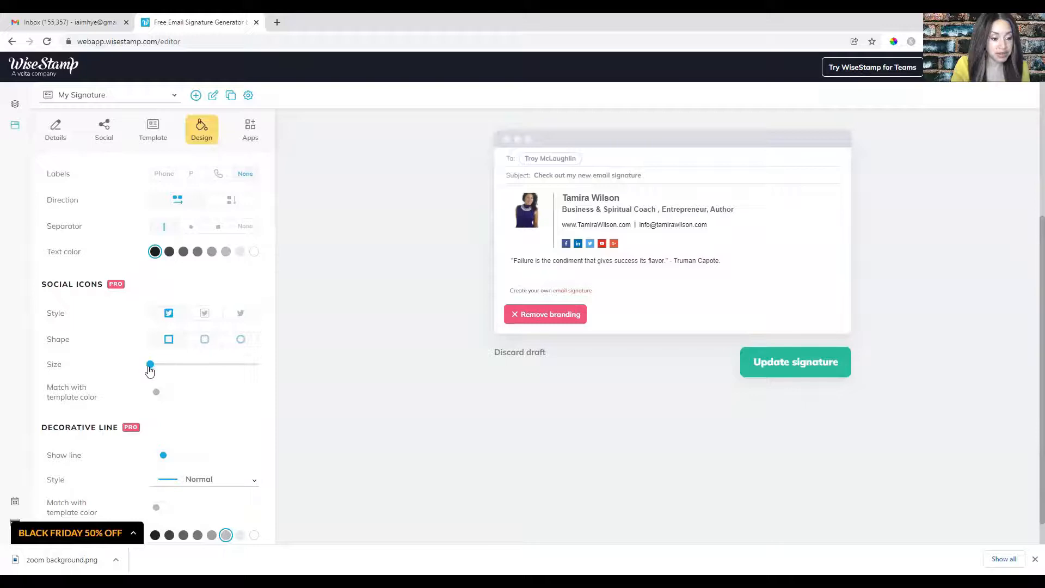
{"action": "scroll", "coordinate": [168, 381], "scroll_direction": "down", "scroll_amount": 1}
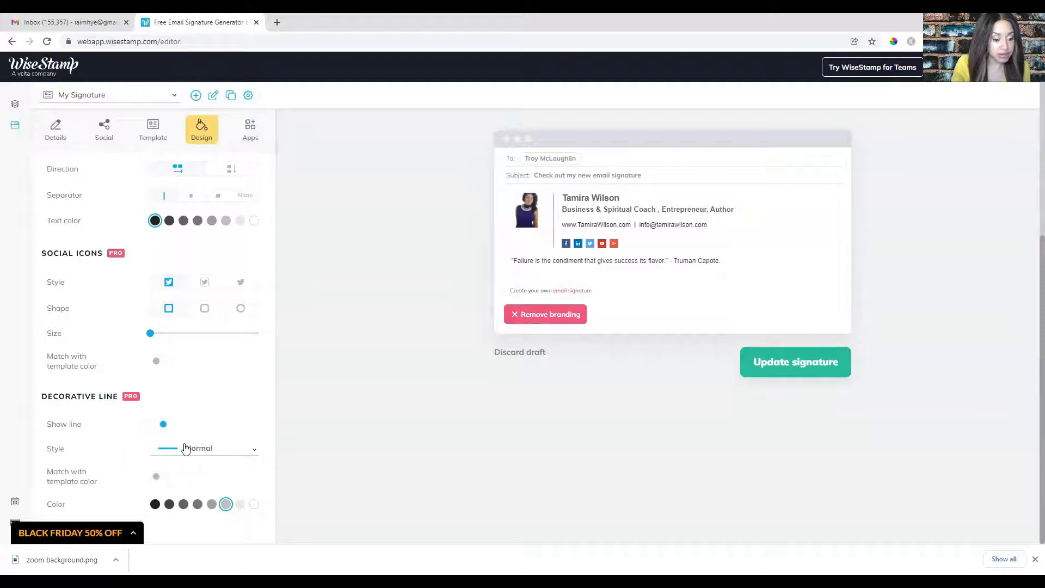
- Open the signature's add-on apps and browse the enhancement and call-to-action options
{"action": "scroll", "coordinate": [185, 438], "scroll_direction": "up", "scroll_amount": 5}
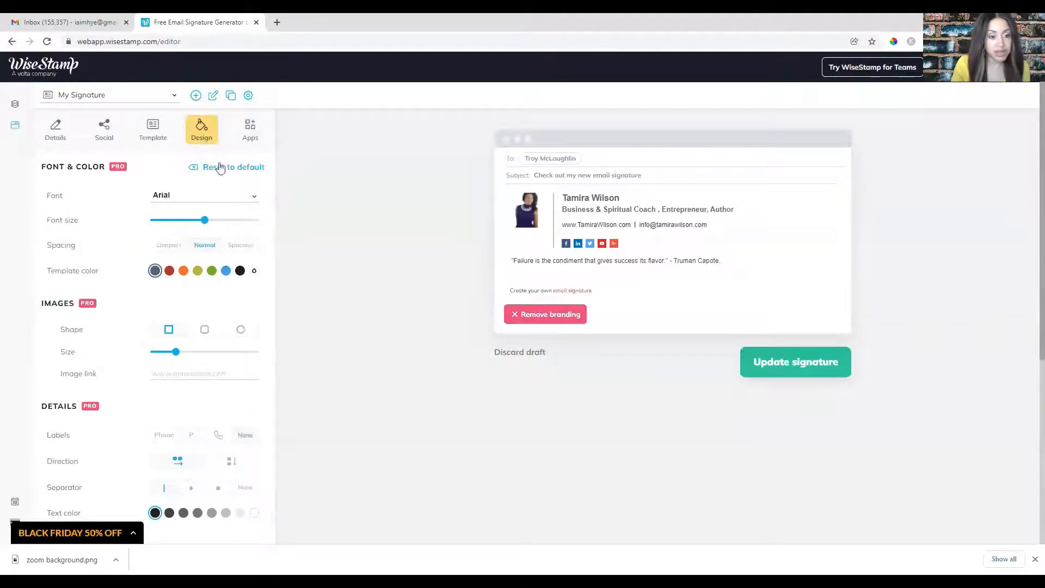
{"action": "left_click", "coordinate": [249, 136]}
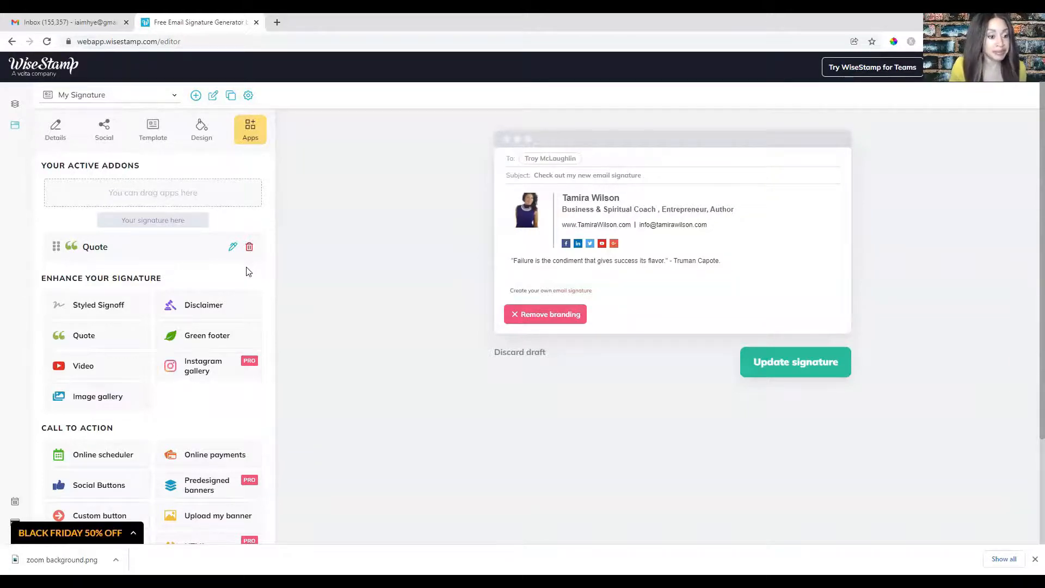
{"action": "scroll", "coordinate": [246, 270], "scroll_direction": "down", "scroll_amount": 2}
{"action": "scroll", "coordinate": [228, 270], "scroll_direction": "up", "scroll_amount": 2}
{"action": "scroll", "coordinate": [200, 303], "scroll_direction": "down", "scroll_amount": 2}
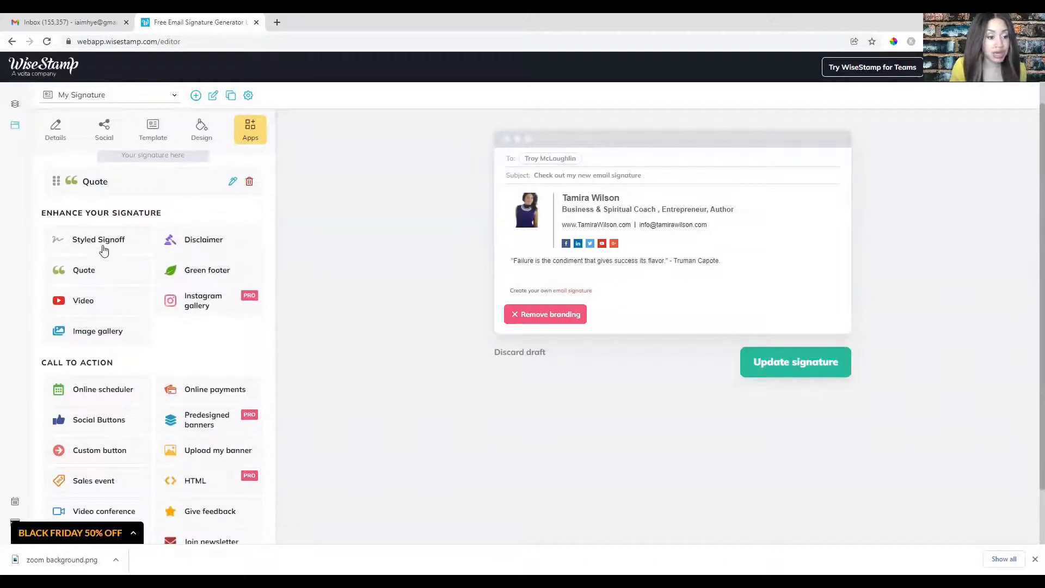
- Try the Kind Regards option in the Styled Signoff add-on and leave without adding it
{"action": "left_click", "coordinate": [103, 249]}
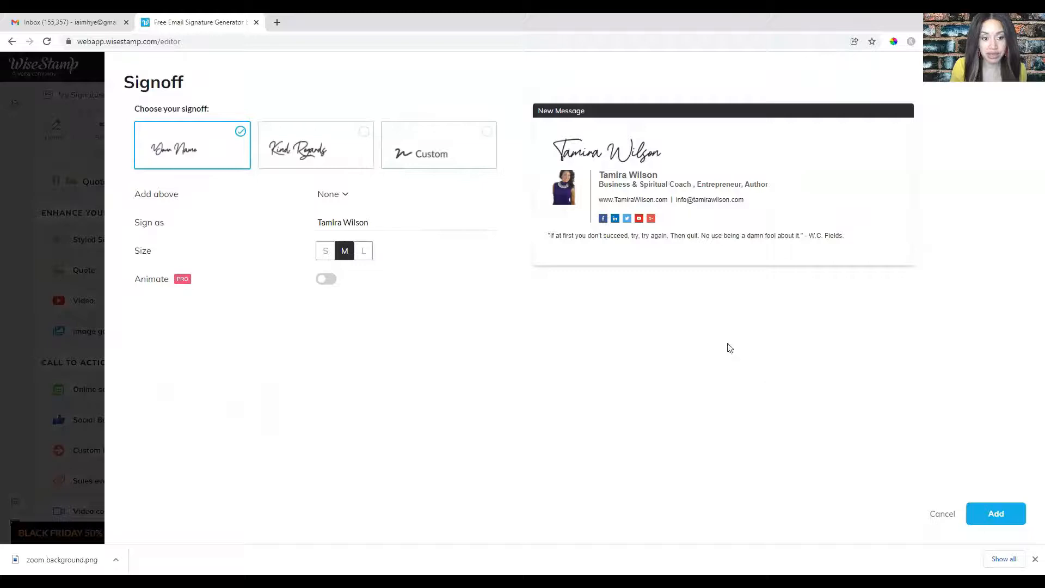
{"action": "left_click", "coordinate": [365, 139]}
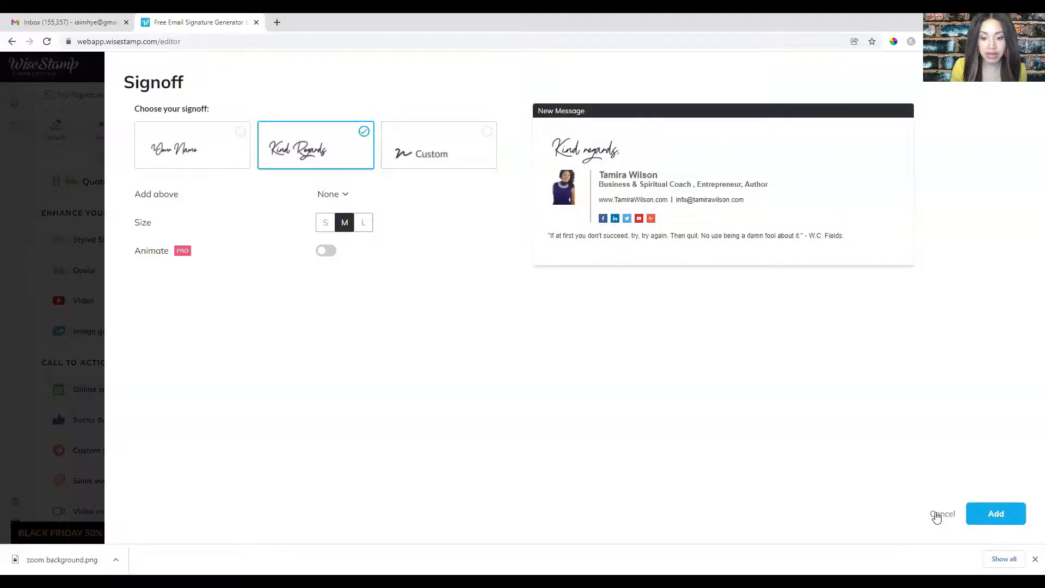
{"action": "left_click", "coordinate": [937, 513]}
- Review the Disclaimer and Green footer add-ons, closing each without adding it
{"action": "left_click", "coordinate": [199, 240]}
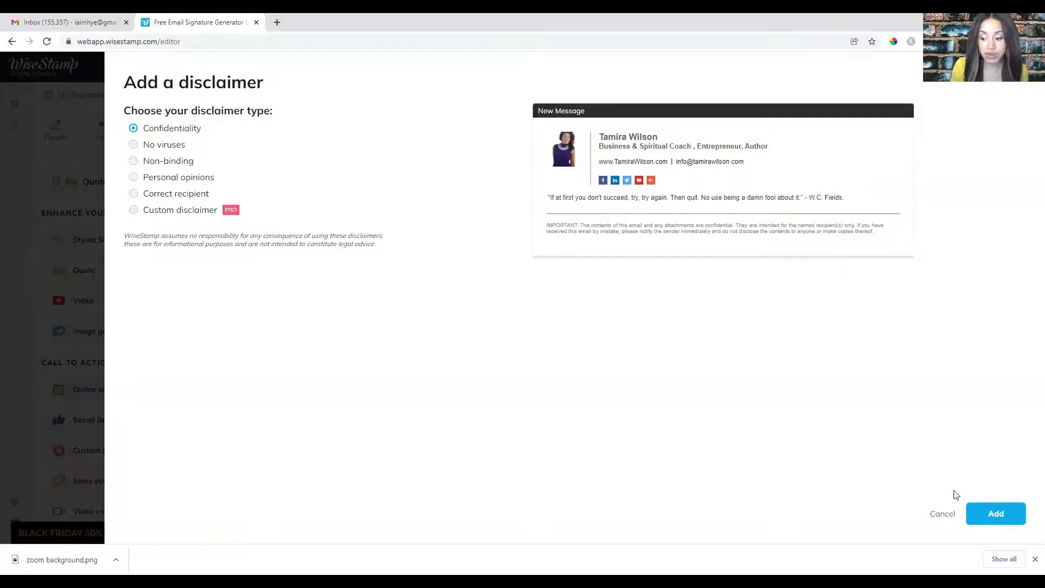
{"action": "left_click", "coordinate": [942, 514]}
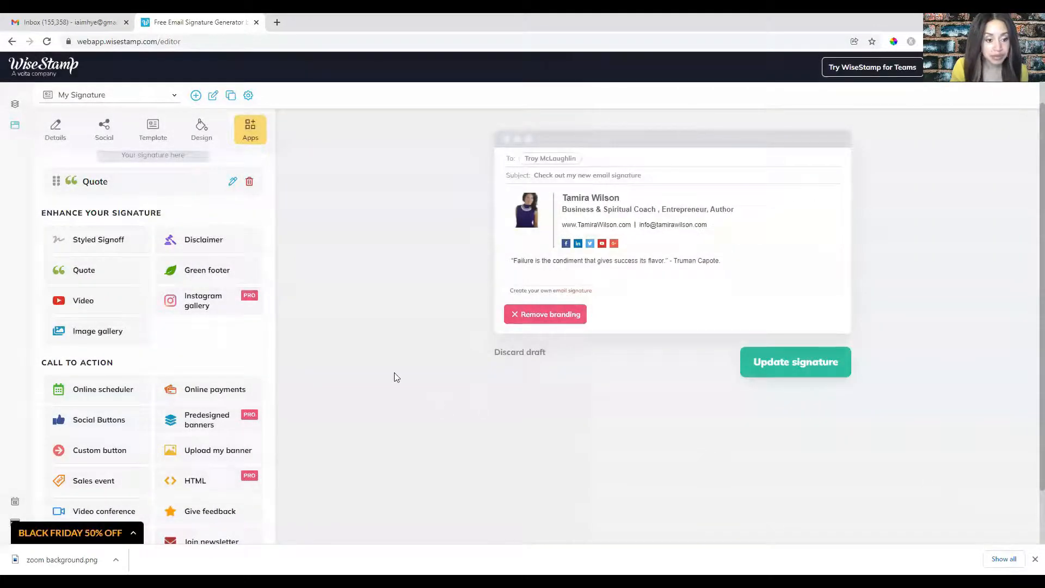
{"action": "left_click", "coordinate": [199, 280]}
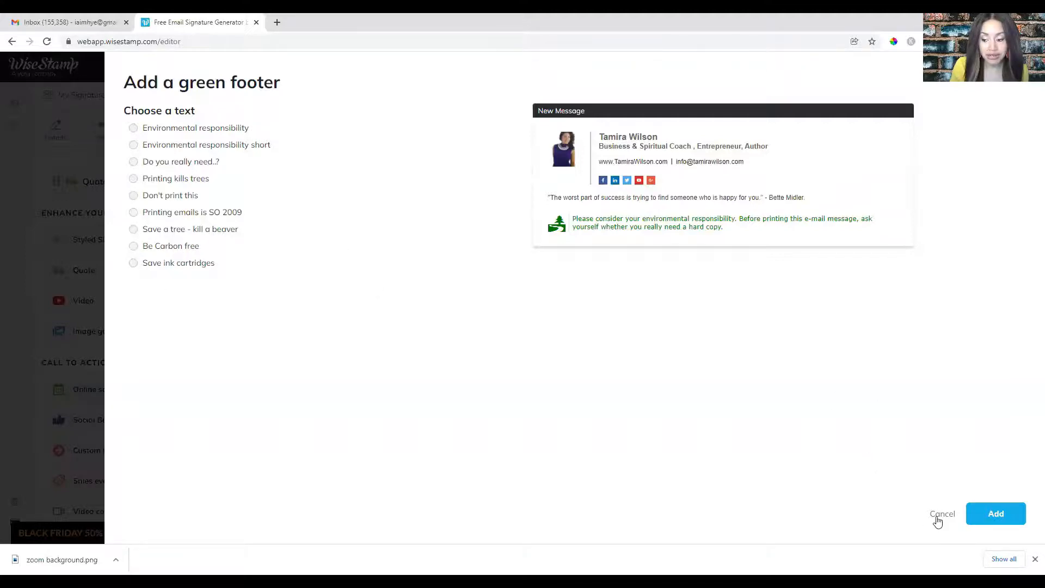
{"action": "left_click", "coordinate": [938, 517]}
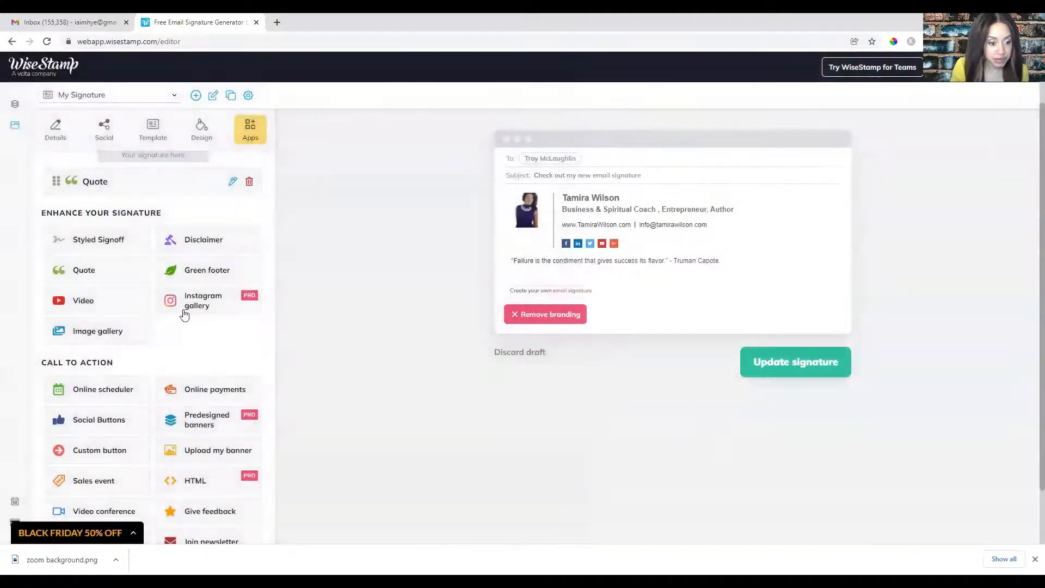
- Preview call-to-action add-ons on the signature, including Join a webinar, Join newsletter and Download app
{"action": "mouse_move", "coordinate": [115, 310]}
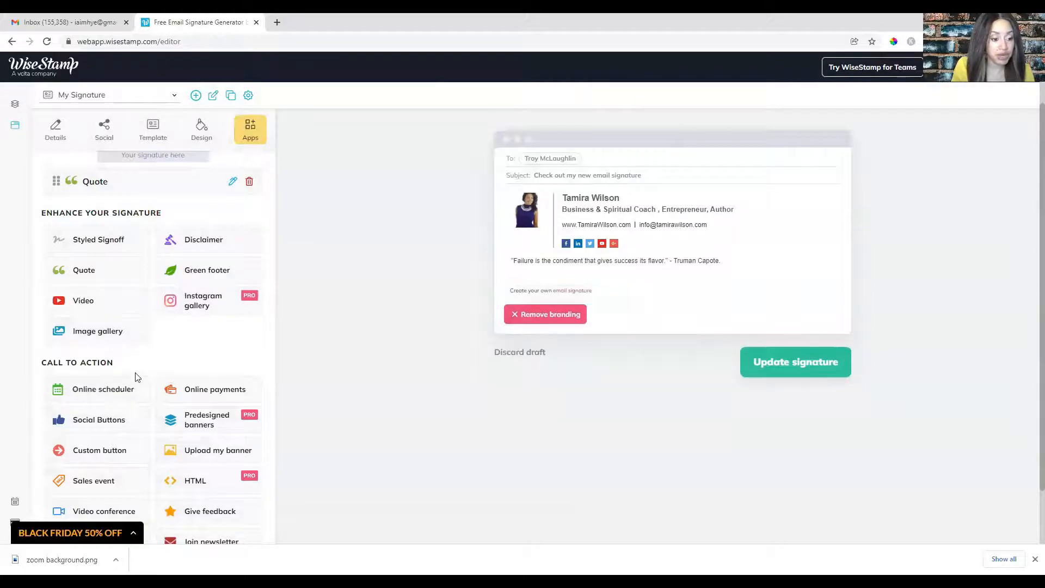
{"action": "scroll", "coordinate": [129, 381], "scroll_direction": "down", "scroll_amount": 1}
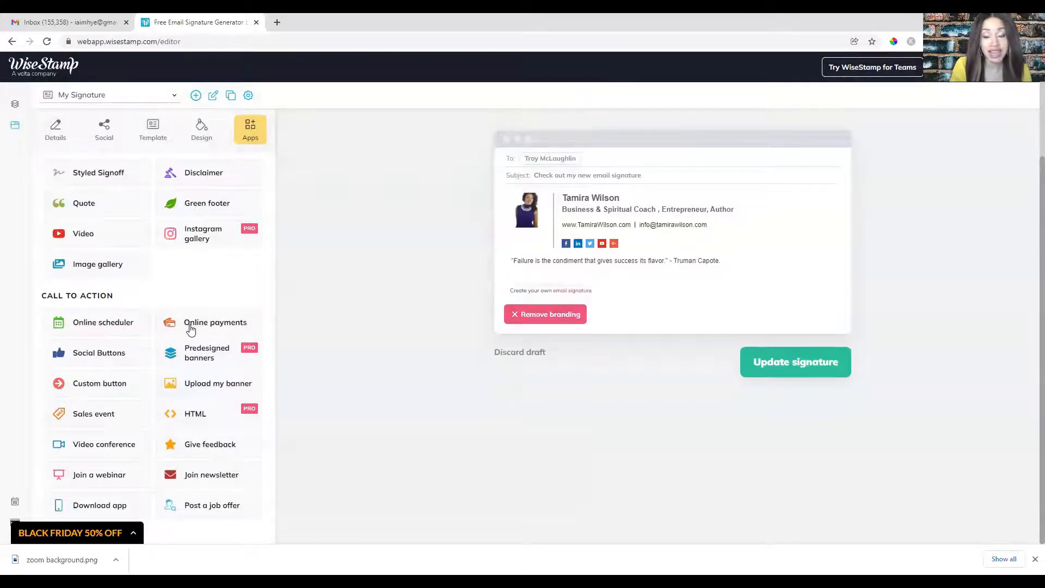
{"action": "mouse_move", "coordinate": [190, 330]}
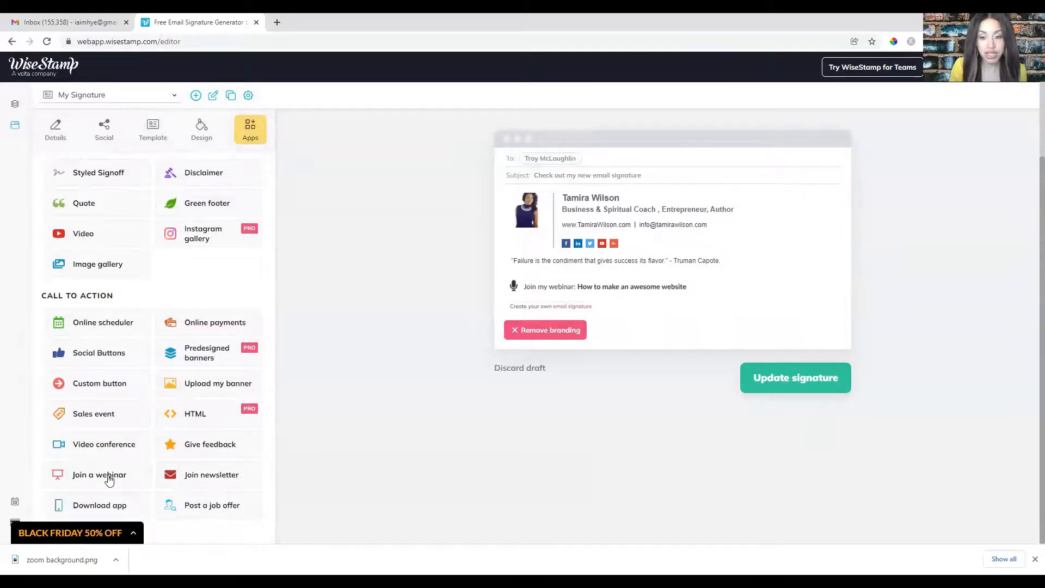
{"action": "left_click", "coordinate": [206, 474]}
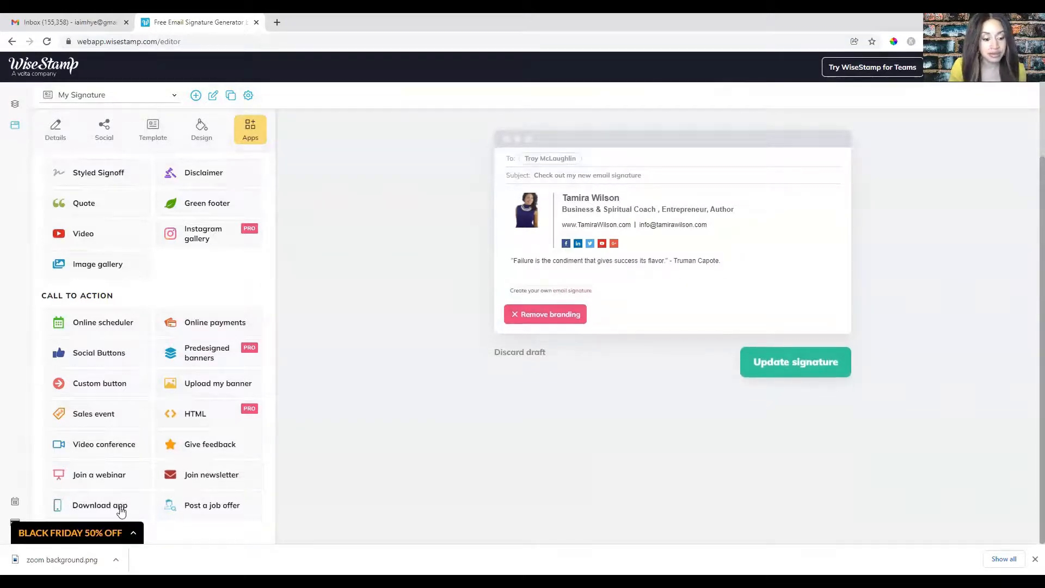
{"action": "left_click", "coordinate": [120, 509]}
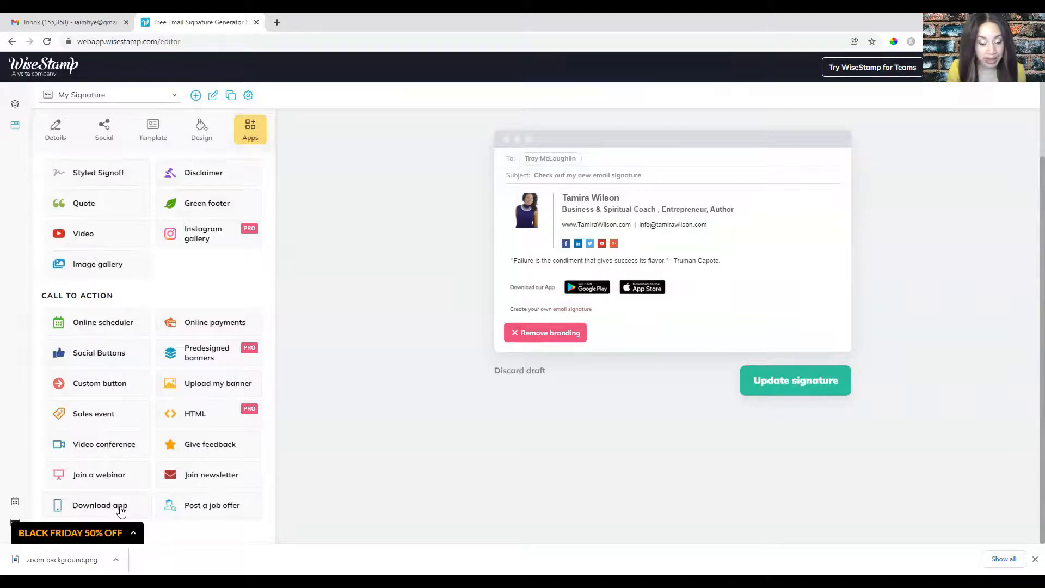
{"action": "left_click", "coordinate": [134, 508]}
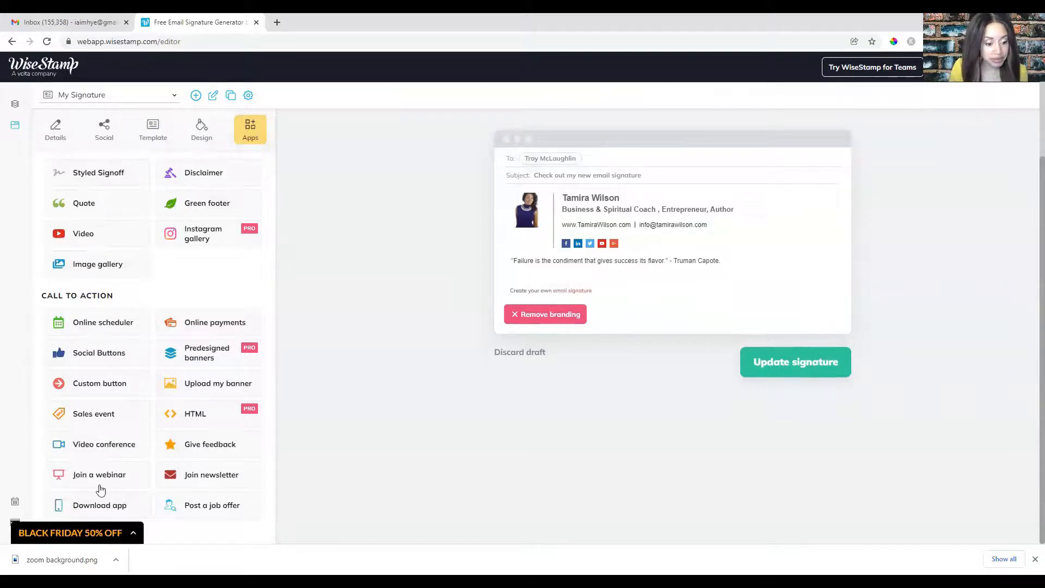
{"action": "left_click", "coordinate": [95, 505]}
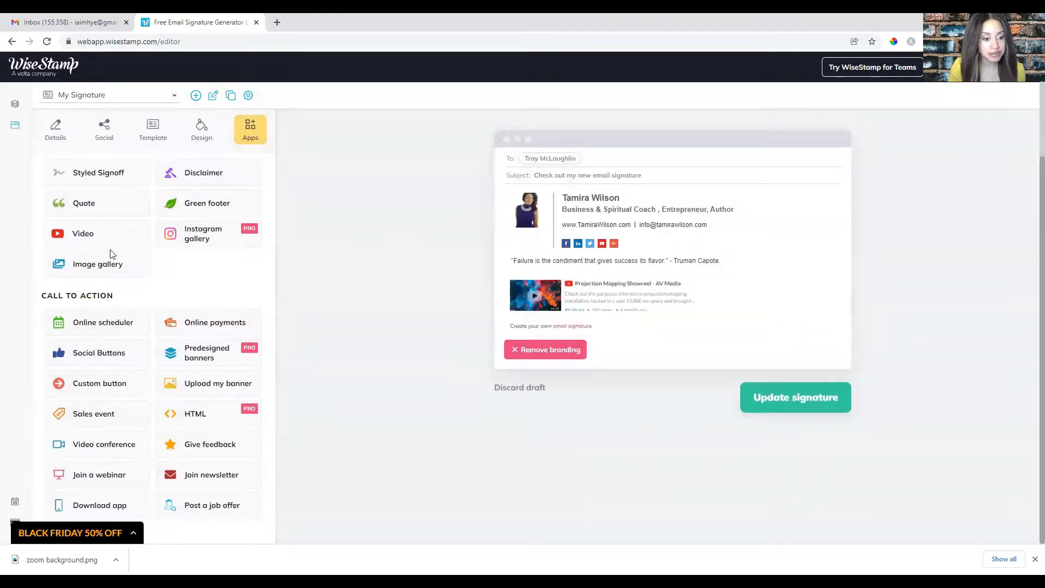
- Preview the Join newsletter add-on and look at the YouTube video add-on's settings, leaving without adding either
{"action": "scroll", "coordinate": [195, 410], "scroll_direction": "up", "scroll_amount": 3}
{"action": "scroll", "coordinate": [196, 409], "scroll_direction": "down", "scroll_amount": 3}
{"action": "scroll", "coordinate": [164, 376], "scroll_direction": "up", "scroll_amount": 3}
{"action": "scroll", "coordinate": [192, 361], "scroll_direction": "down", "scroll_amount": 1}
{"action": "scroll", "coordinate": [192, 361], "scroll_direction": "down", "scroll_amount": 2}
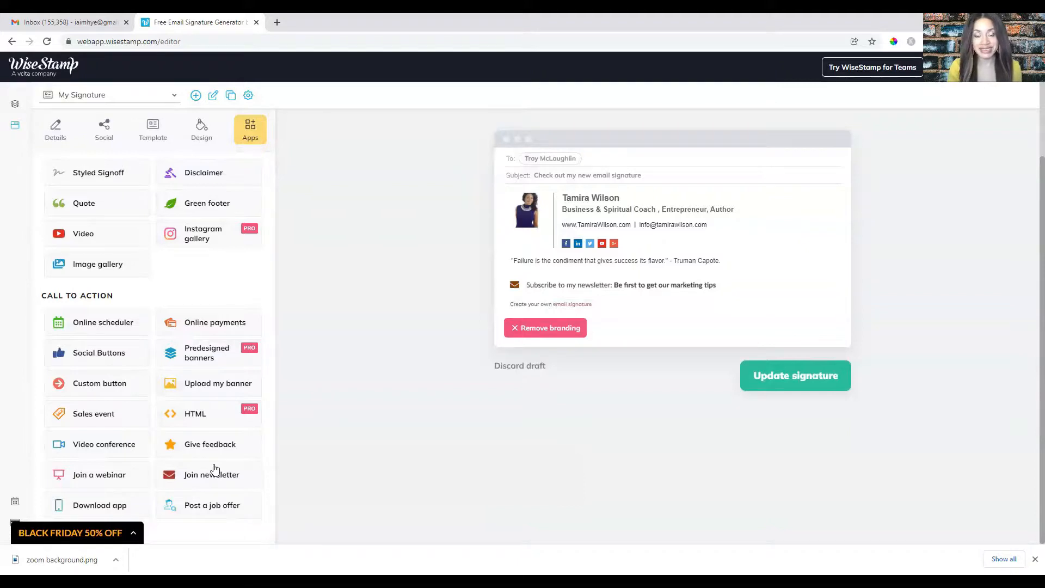
{"action": "scroll", "coordinate": [215, 469], "scroll_direction": "up", "scroll_amount": 2}
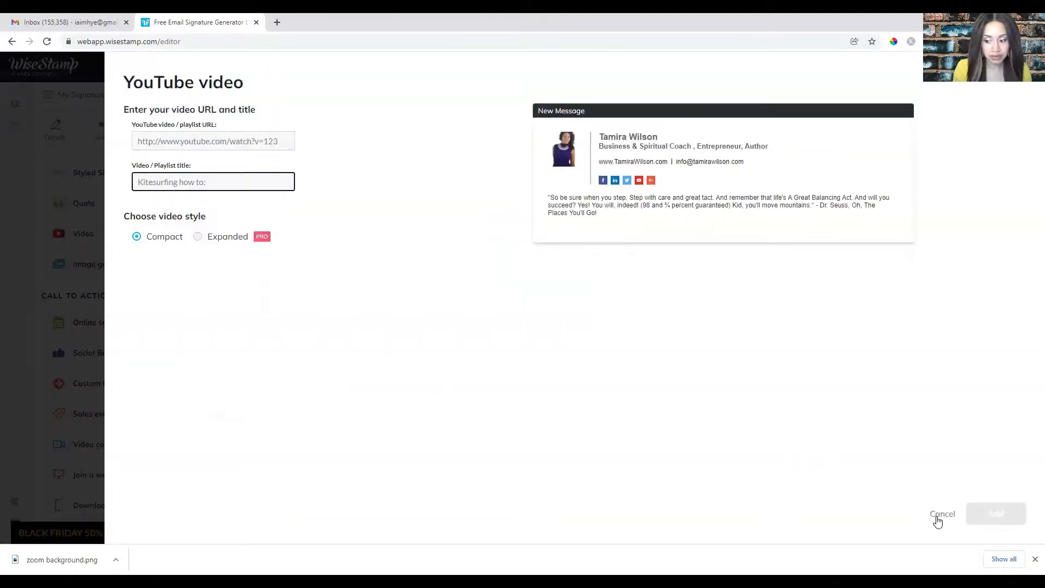
{"action": "left_click", "coordinate": [939, 515]}
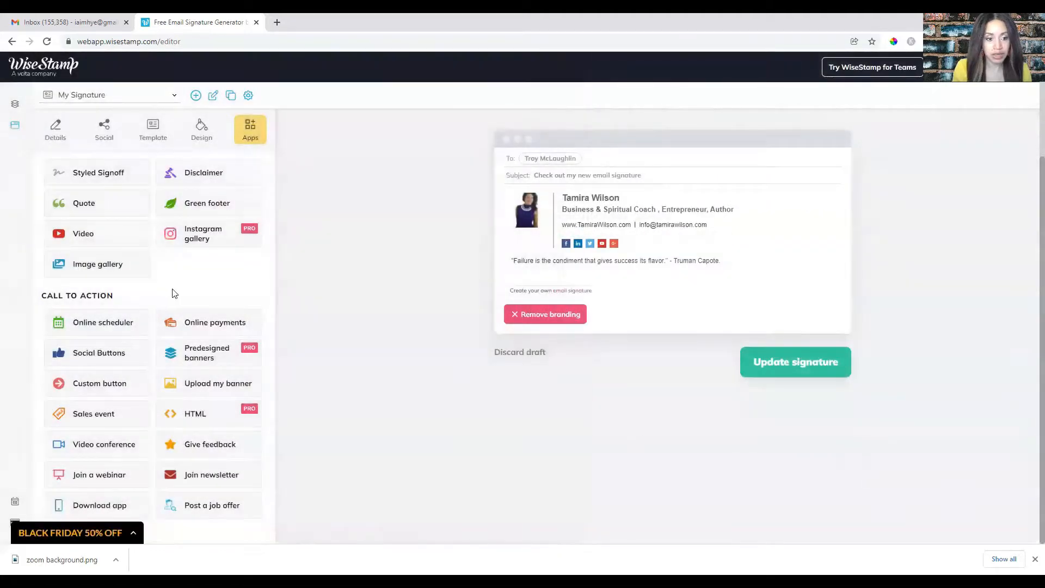
- Add the Styled Signoff add-on to the signature with the Kind Regards option at size M
{"action": "scroll", "coordinate": [173, 293], "scroll_direction": "up", "scroll_amount": 3}
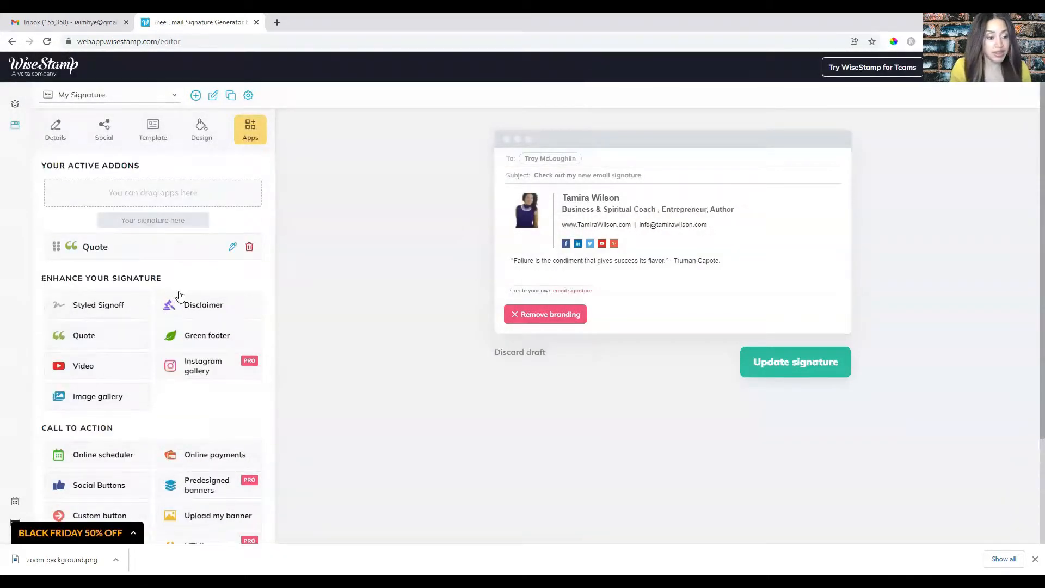
{"action": "scroll", "coordinate": [175, 298], "scroll_direction": "down", "scroll_amount": 4}
{"action": "scroll", "coordinate": [196, 299], "scroll_direction": "up", "scroll_amount": 4}
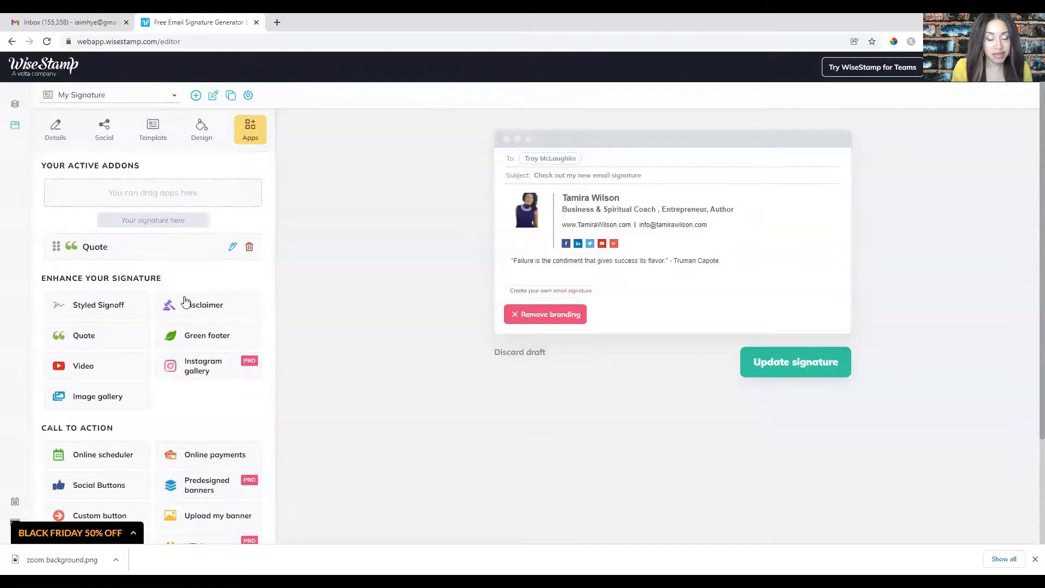
{"action": "left_click", "coordinate": [99, 308]}
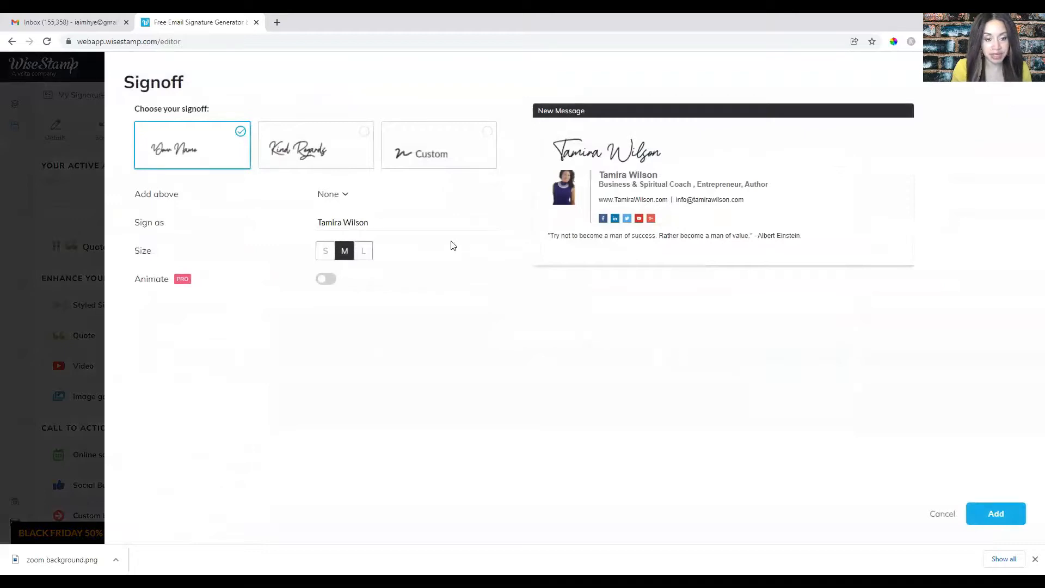
{"action": "left_click", "coordinate": [365, 140]}
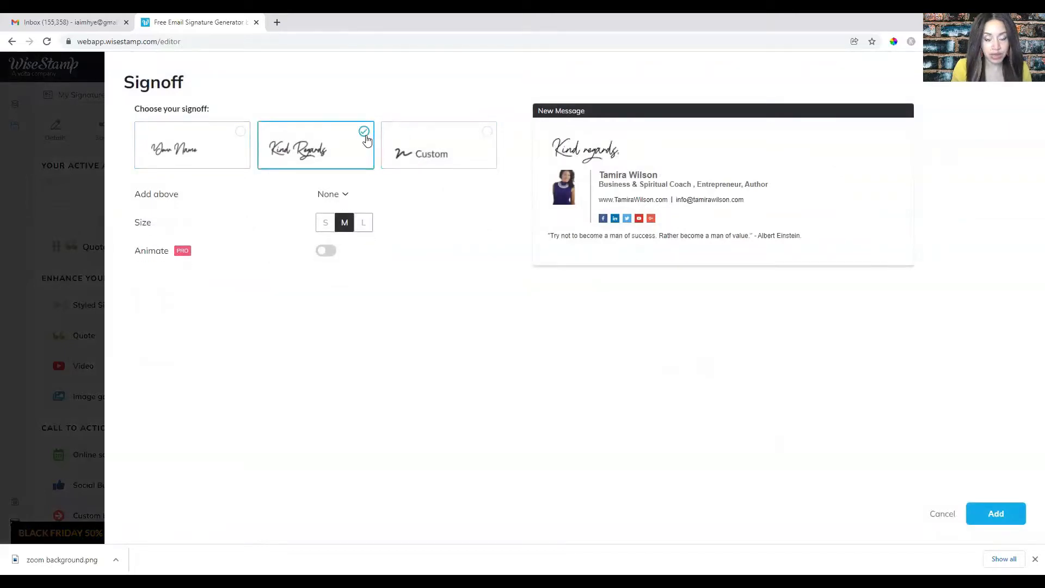
{"action": "left_click", "coordinate": [988, 517]}
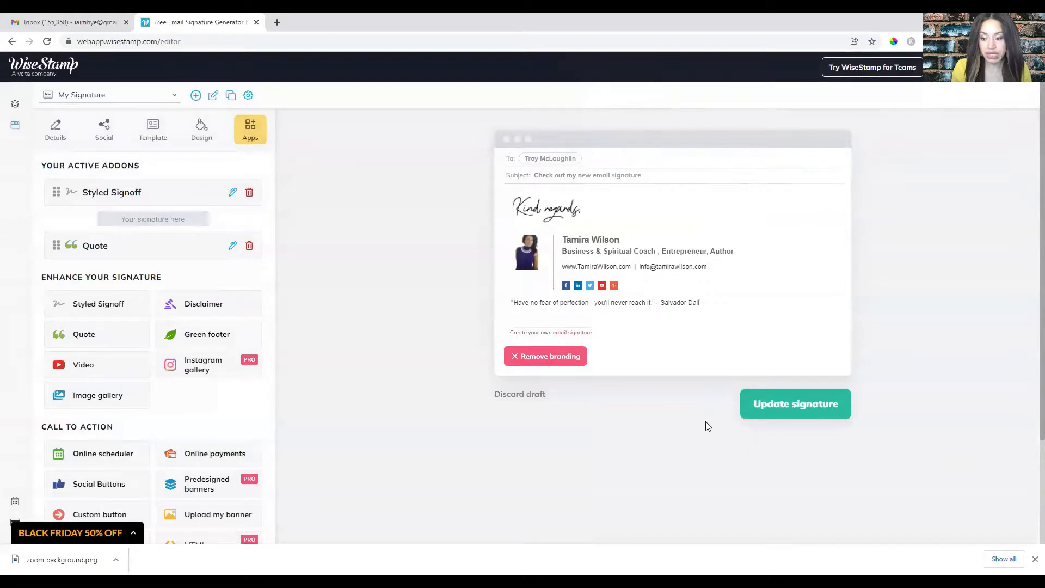
- Update the signature for Gmail and refresh Gmail from the confirmation page, closing the extra inbox tab
{"action": "left_click", "coordinate": [754, 412]}
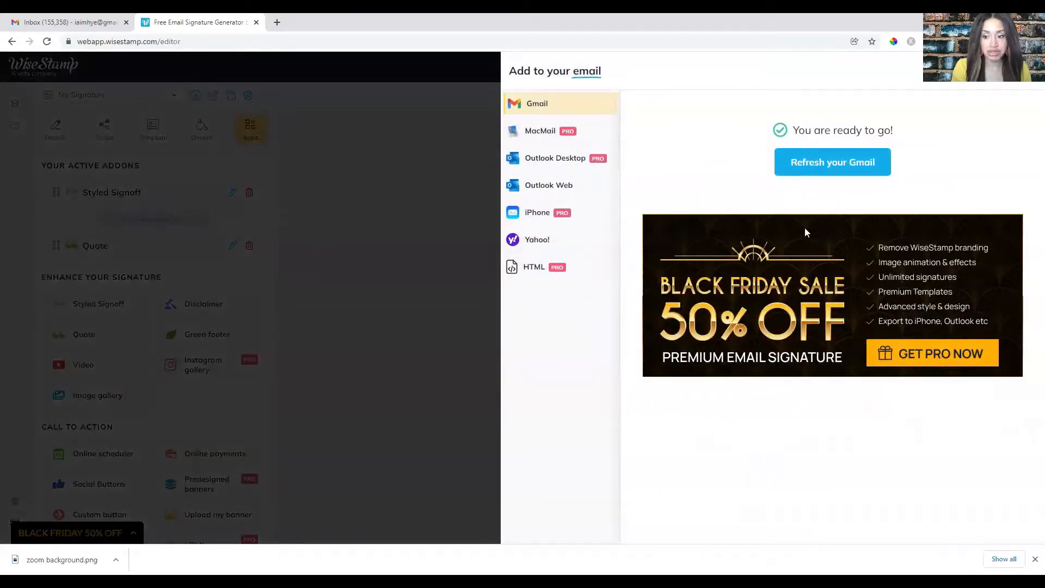
{"action": "left_click", "coordinate": [813, 175]}
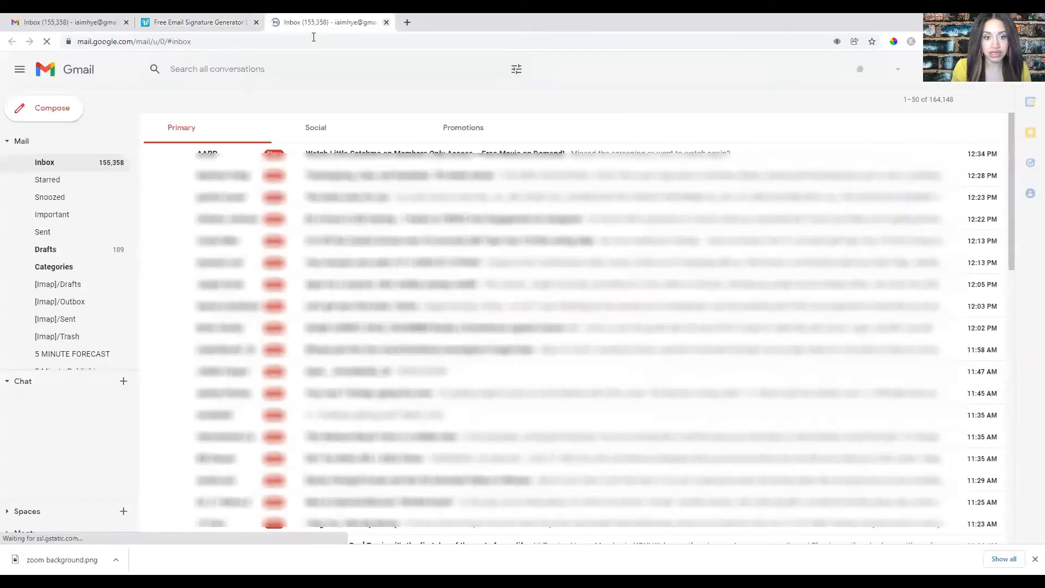
{"action": "left_click", "coordinate": [387, 21]}
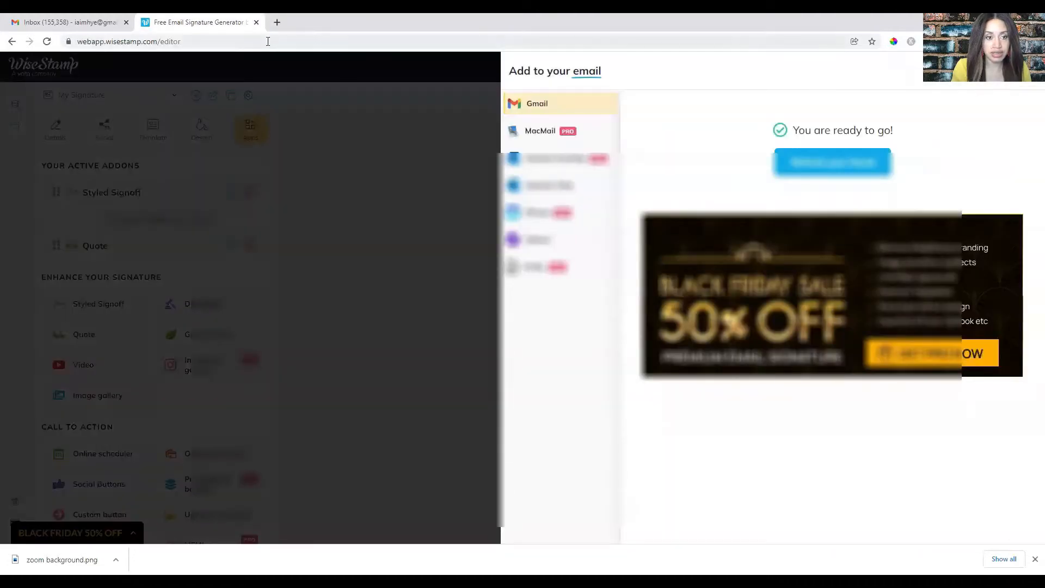